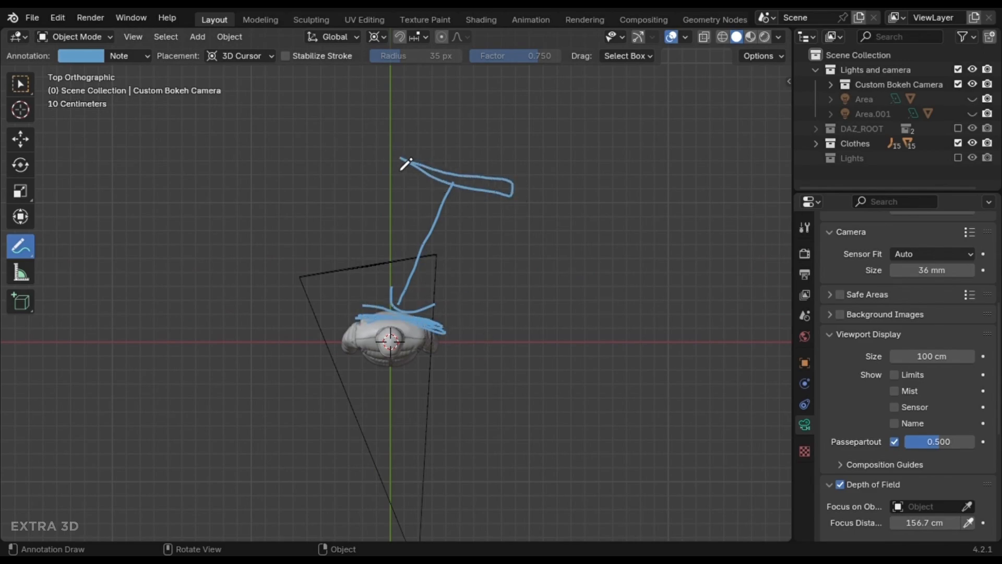
Step: Erase the back-light sketch behind the character and the front-light sketch in front of it
{"action": "left_click_drag", "start_coordinate": [451, 314], "coordinate": [399, 225], "text": "ctrl"}
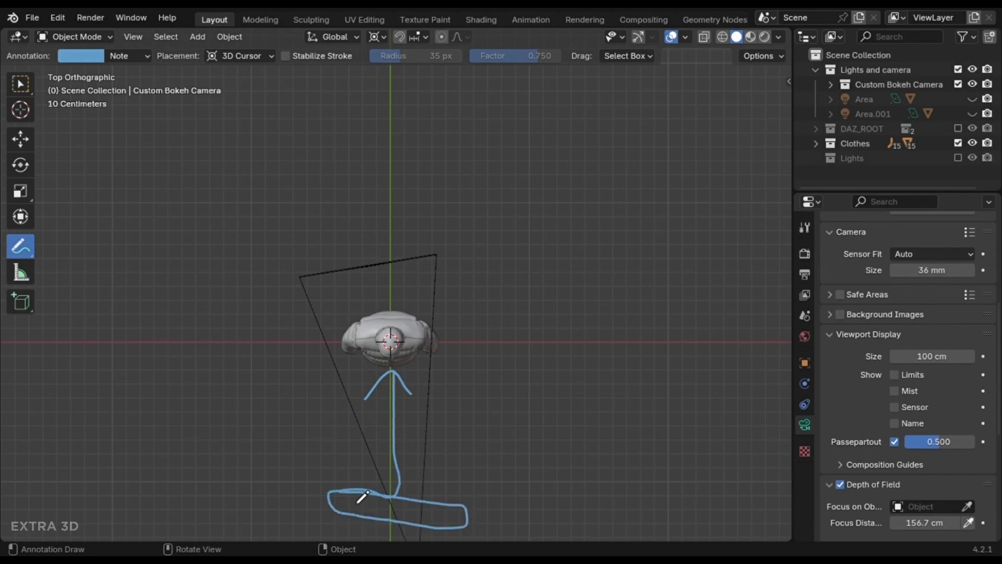
{"action": "middle_click_drag", "start_coordinate": [387, 401], "coordinate": [386, 276], "text": "shift"}
{"action": "scroll", "coordinate": [385, 276], "scroll_direction": "up", "scroll_amount": 2}
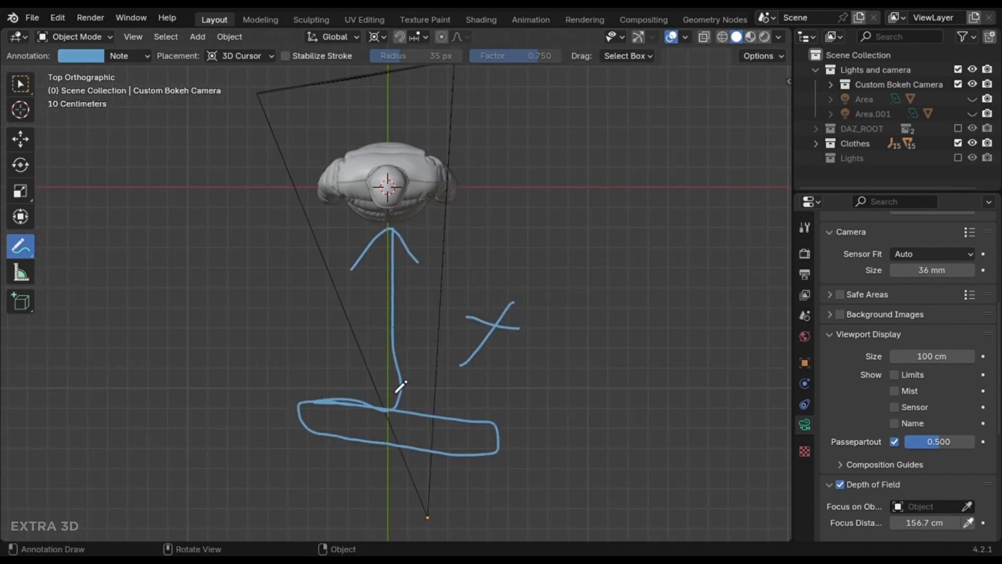
{"action": "mouse_move", "coordinate": [395, 403]}
{"action": "left_mouse_down", "text": "ctrl"}
{"action": "mouse_move", "coordinate": [302, 180]}
{"action": "mouse_move", "coordinate": [344, 302]}
{"action": "left_mouse_up", "text": "ctrl"}
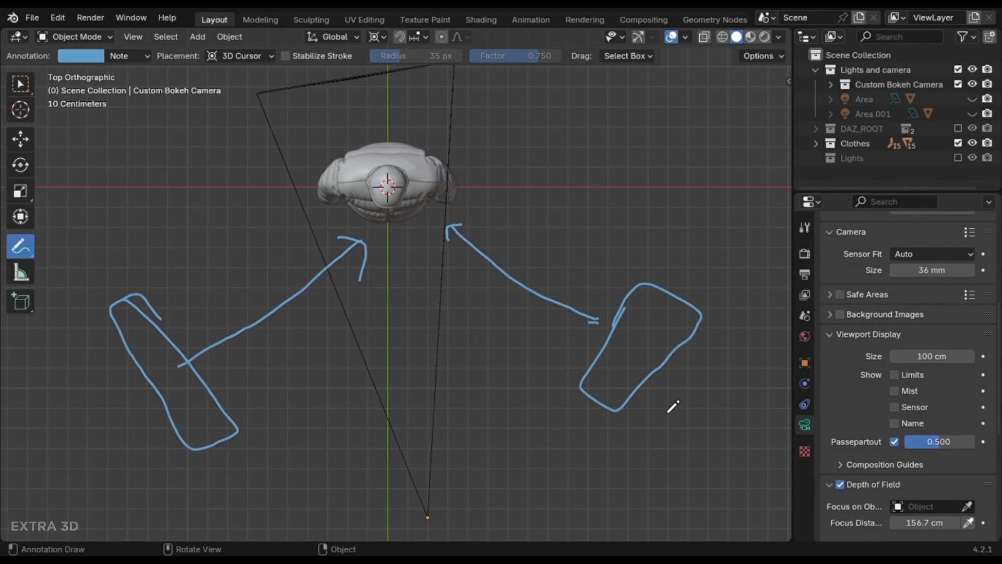
Step: Sketch a light behind the character with an arrow pointing at its back, and erase that sketch
{"action": "scroll", "coordinate": [515, 347], "scroll_direction": "down", "scroll_amount": 3}
{"action": "left_click_drag", "start_coordinate": [414, 137], "coordinate": [415, 230]}
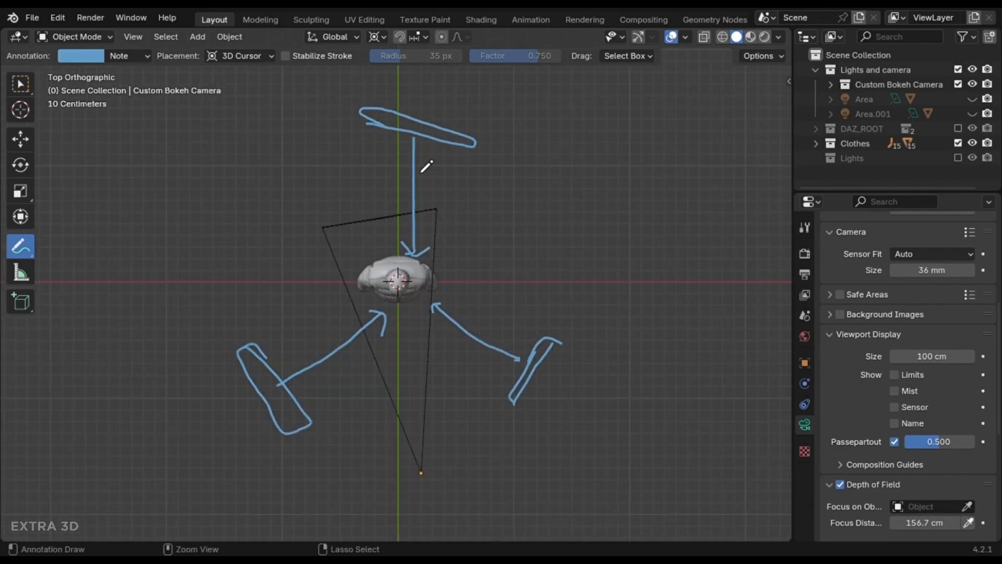
{"action": "left_click_drag", "start_coordinate": [427, 166], "coordinate": [503, 171], "text": "ctrl"}
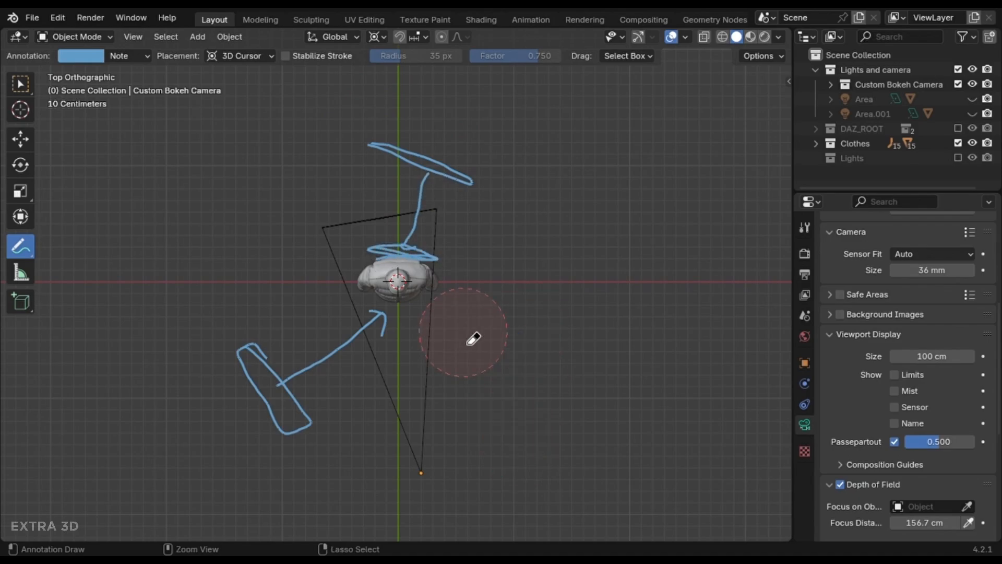
Step: Erase all remaining light and arrow annotations around the character
{"action": "middle_click_drag", "start_coordinate": [391, 304], "coordinate": [410, 260], "text": "shift"}
{"action": "middle_click_drag", "start_coordinate": [529, 260], "coordinate": [523, 311], "text": "shift"}
{"action": "scroll", "coordinate": [479, 267], "scroll_direction": "up", "scroll_amount": 2}
{"action": "scroll", "coordinate": [475, 269], "scroll_direction": "down", "scroll_amount": 2}
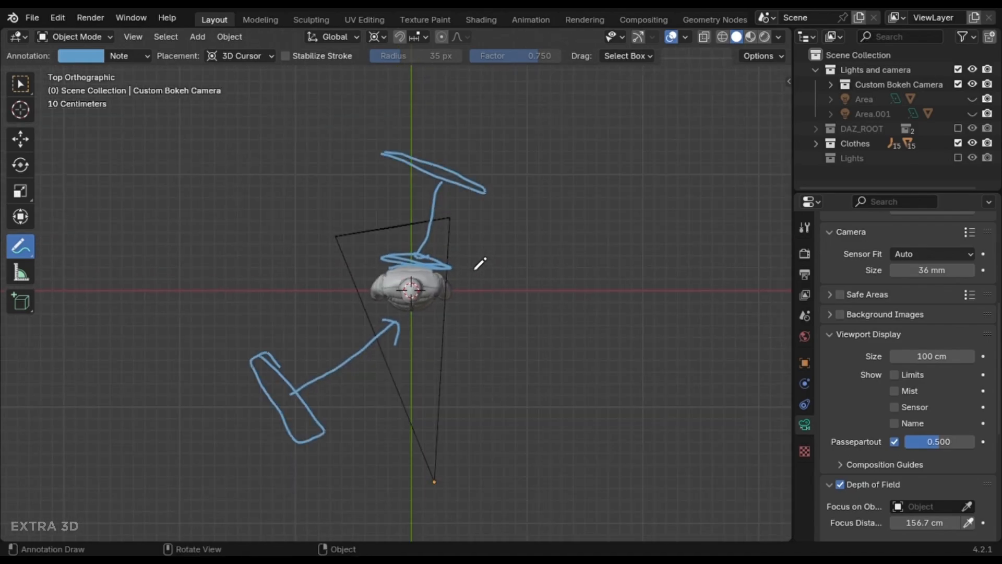
{"action": "scroll", "coordinate": [455, 312], "scroll_direction": "up", "scroll_amount": 1}
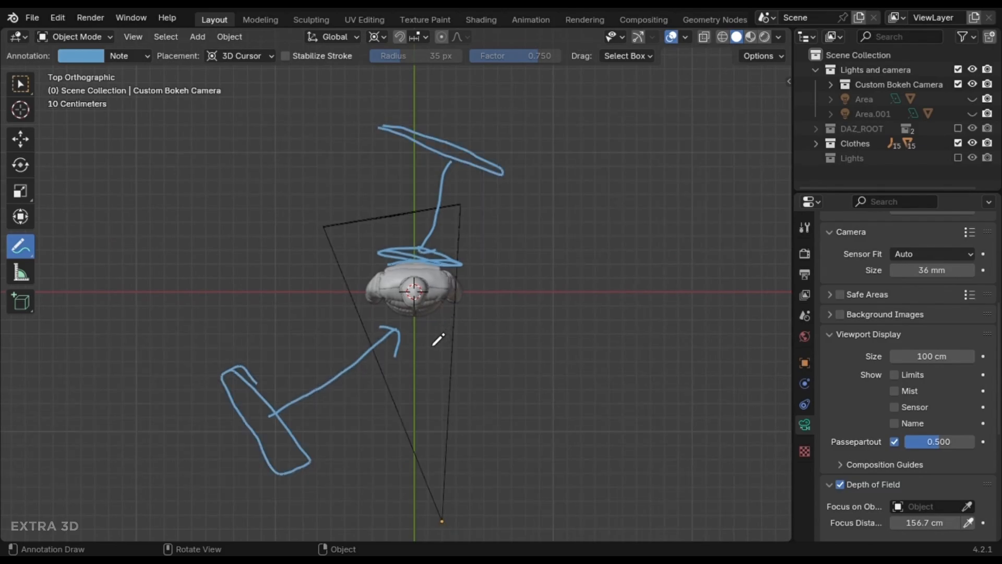
{"action": "left_click_drag", "start_coordinate": [427, 373], "coordinate": [455, 146], "text": "ctrl"}
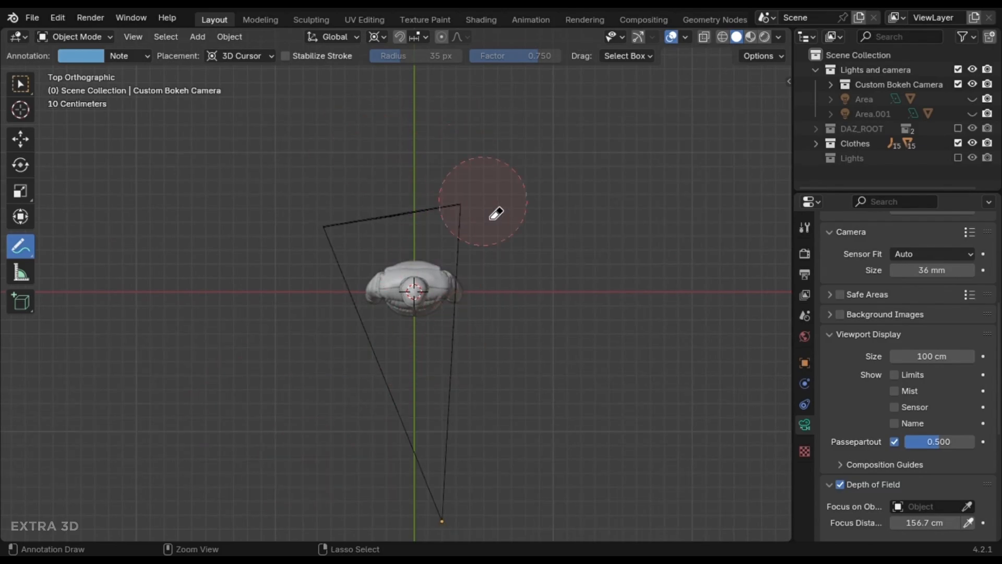
Step: Select the camera, view the scene through it, and review its focal length and depth-of-field aperture settings
{"action": "left_click", "coordinate": [367, 241]}
{"action": "scroll", "coordinate": [863, 400], "scroll_direction": "up", "scroll_amount": 8}
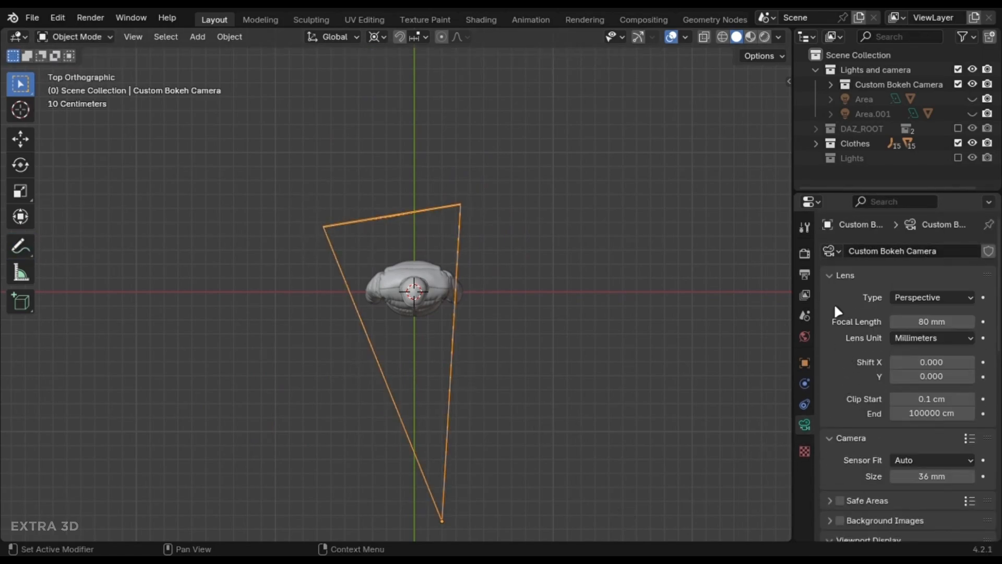
{"action": "key", "text": "KP_0"}
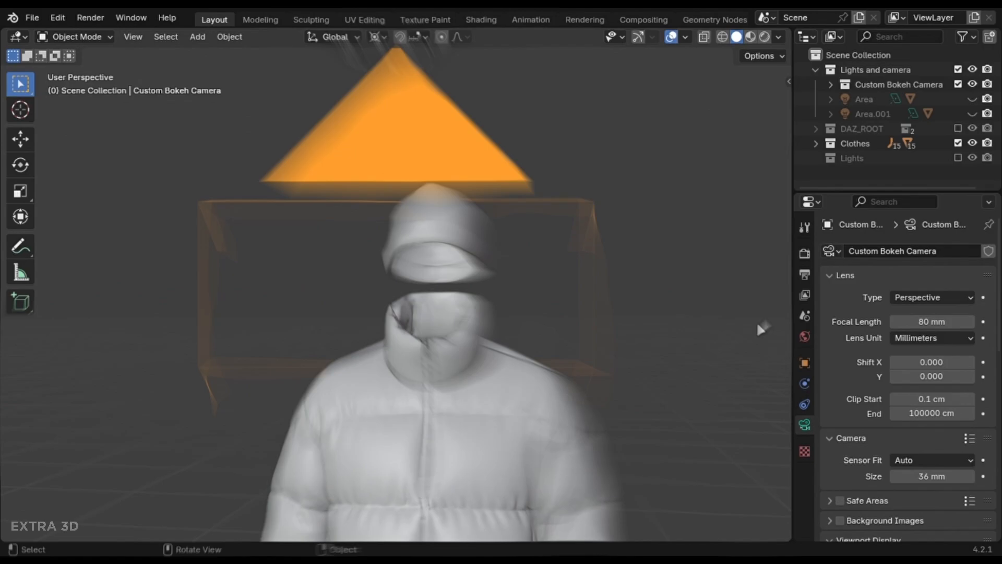
{"action": "left_click_drag", "start_coordinate": [932, 322], "coordinate": [977, 316]}
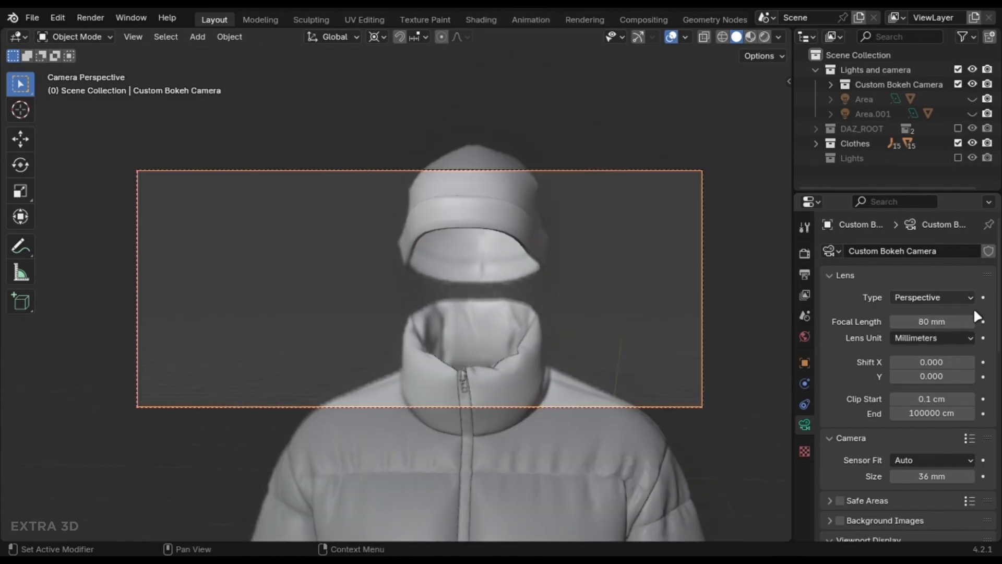
{"action": "scroll", "coordinate": [887, 334], "scroll_direction": "down", "scroll_amount": 10}
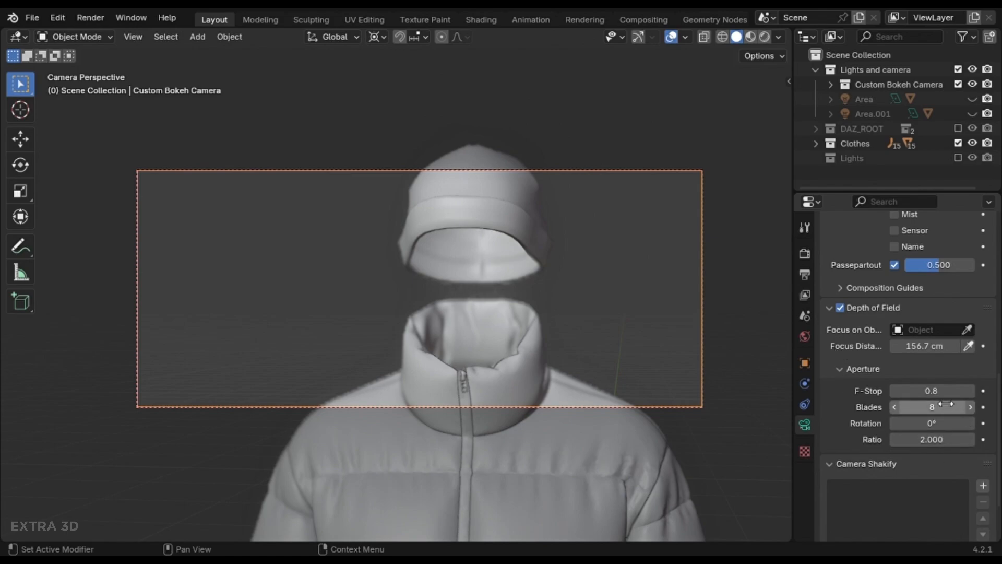
{"action": "key", "text": "Return"}
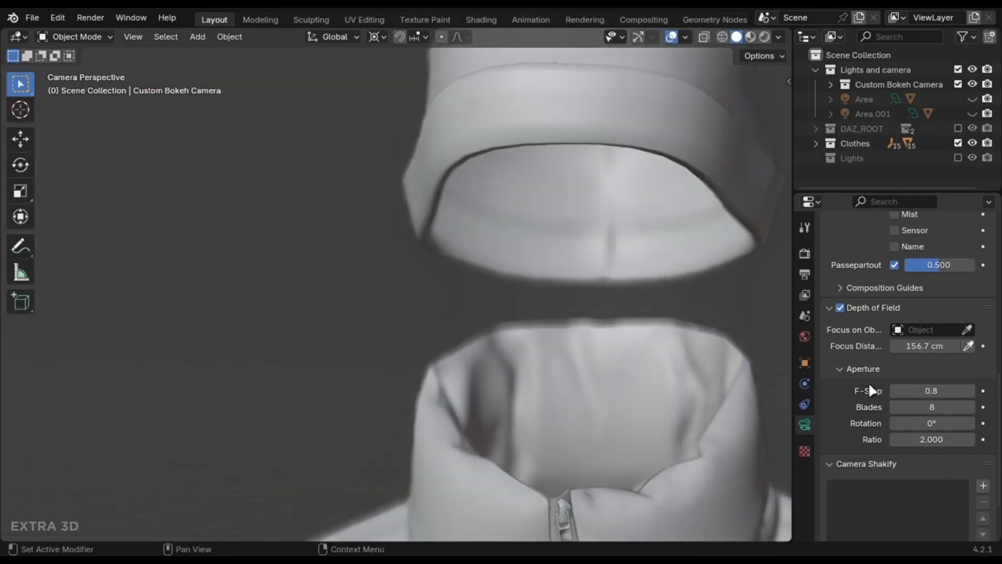
Step: Sample the camera's depth-of-field focus distance from the zipper pull on the jacket collar
{"action": "scroll", "coordinate": [616, 470], "scroll_direction": "up", "scroll_amount": 3}
{"action": "middle_click_drag", "start_coordinate": [616, 470], "coordinate": [547, 308], "text": "shift"}
{"action": "left_click", "coordinate": [971, 346]}
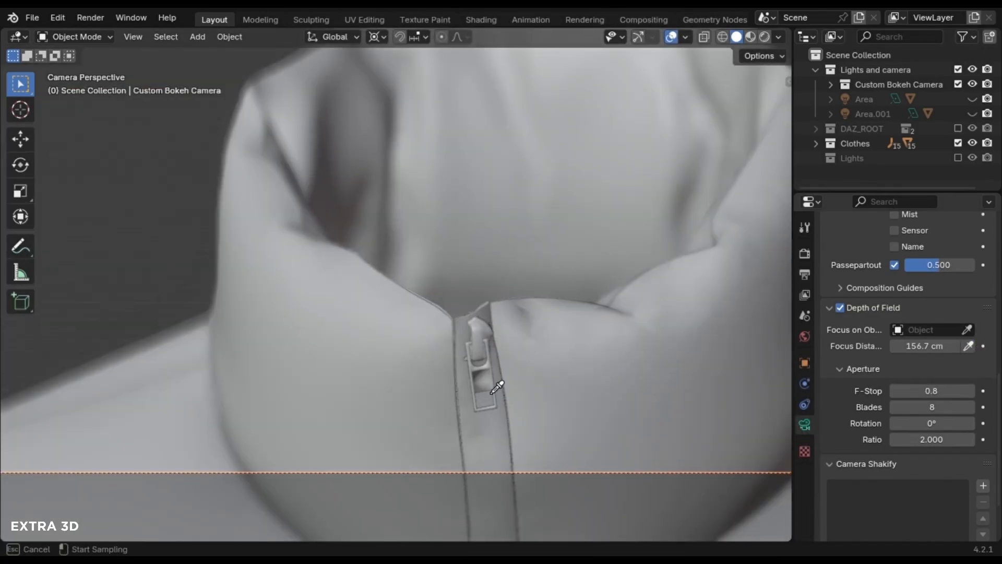
{"action": "left_click", "coordinate": [492, 394]}
{"action": "scroll", "coordinate": [547, 365], "scroll_direction": "down", "scroll_amount": 9}
{"action": "middle_click_drag", "start_coordinate": [468, 211], "coordinate": [502, 281], "text": "shift"}
{"action": "scroll", "coordinate": [504, 276], "scroll_direction": "up", "scroll_amount": 3}
{"action": "scroll", "coordinate": [505, 277], "scroll_direction": "down", "scroll_amount": 3}
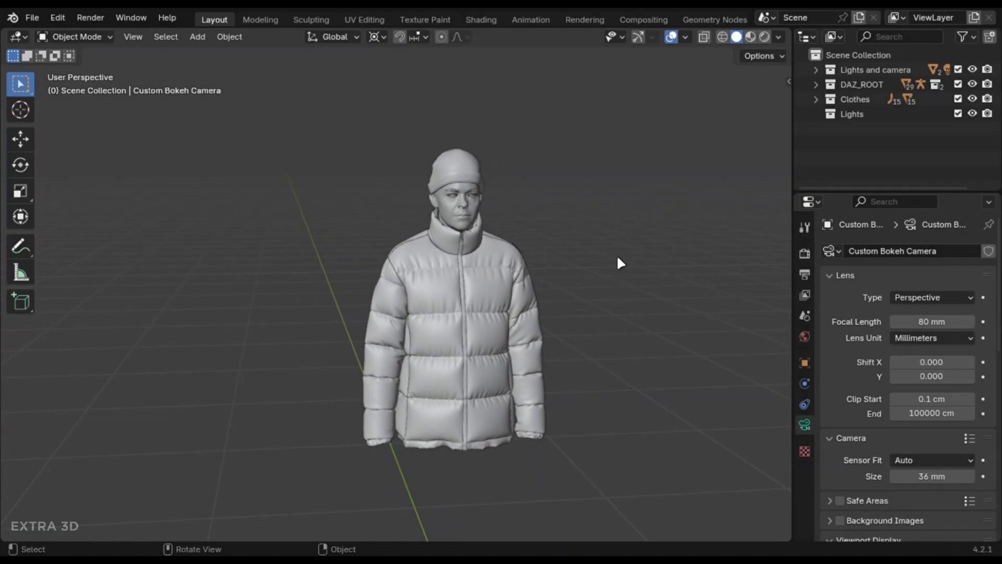
Step: Make the Lights collection the active collection
{"action": "mouse_move", "coordinate": [616, 254]}
{"action": "middle_mouse_down"}
{"action": "mouse_move", "coordinate": [606, 256]}
{"action": "mouse_move", "coordinate": [627, 251]}
{"action": "middle_mouse_up"}
{"action": "scroll", "coordinate": [621, 249], "scroll_direction": "up", "scroll_amount": 3}
{"action": "scroll", "coordinate": [626, 251], "scroll_direction": "up", "scroll_amount": 1}
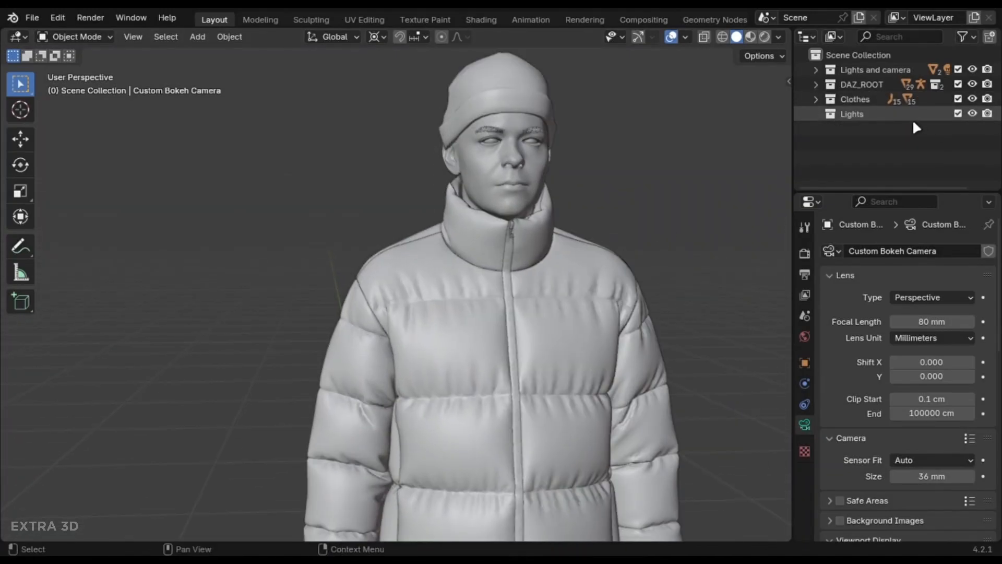
{"action": "left_click", "coordinate": [929, 116]}
{"action": "scroll", "coordinate": [632, 209], "scroll_direction": "down", "scroll_amount": 2}
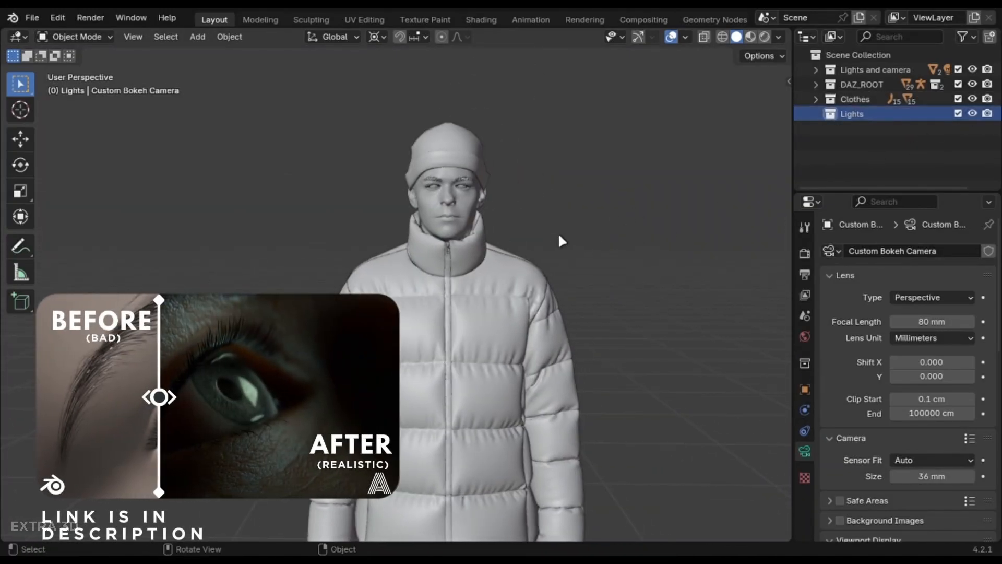
Step: Examine the character's face, beanie and puffer jacket up close and from the side
{"action": "scroll", "coordinate": [560, 233], "scroll_direction": "up", "scroll_amount": 2}
{"action": "middle_click_drag", "start_coordinate": [574, 184], "coordinate": [505, 273], "text": "shift"}
{"action": "scroll", "coordinate": [505, 274], "scroll_direction": "up", "scroll_amount": 5}
{"action": "middle_click_drag", "start_coordinate": [608, 157], "coordinate": [503, 388], "text": "shift"}
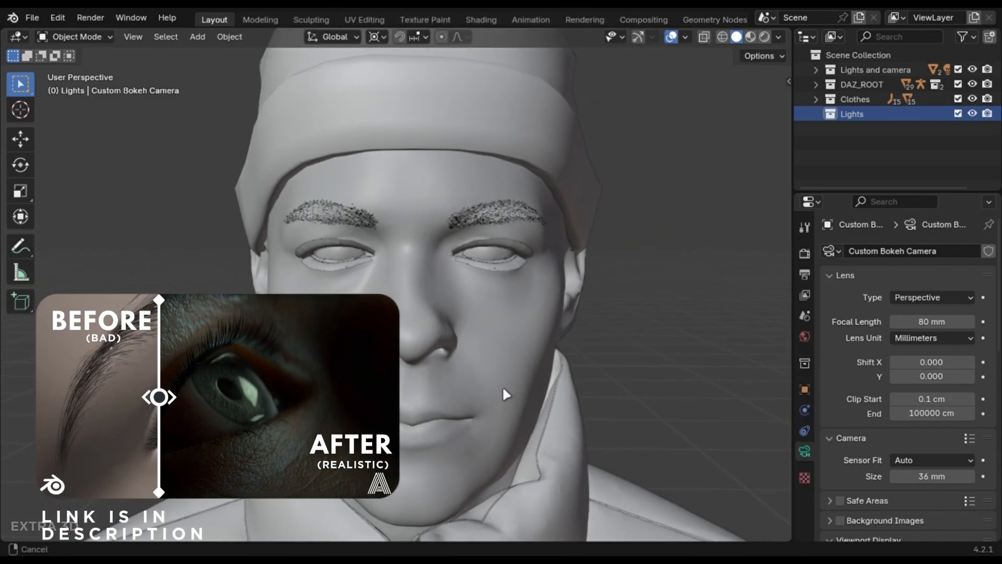
{"action": "scroll", "coordinate": [503, 385], "scroll_direction": "down", "scroll_amount": 6}
{"action": "scroll", "coordinate": [515, 354], "scroll_direction": "up", "scroll_amount": 3}
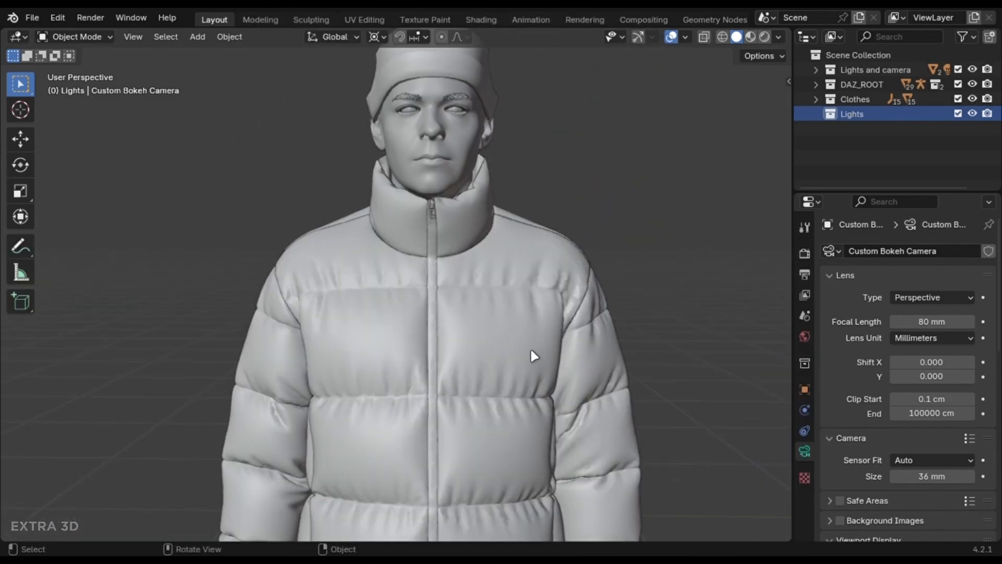
{"action": "scroll", "coordinate": [555, 251], "scroll_direction": "up", "scroll_amount": 3}
{"action": "middle_click_drag", "start_coordinate": [637, 258], "coordinate": [528, 256]}
{"action": "scroll", "coordinate": [527, 256], "scroll_direction": "down", "scroll_amount": 7}
Step: Add a new camera, look through it and set its focal length to 80 mm
{"action": "key", "text": "shift+a"}
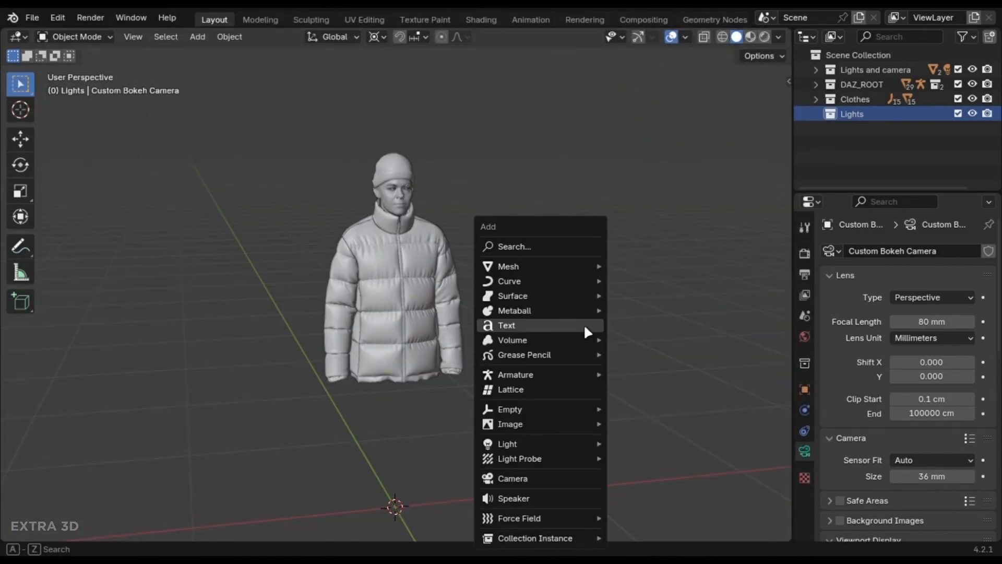
{"action": "type", "text": "camera"}
{"action": "key", "text": "Return"}
{"action": "key", "text": "KP_Decimal"}
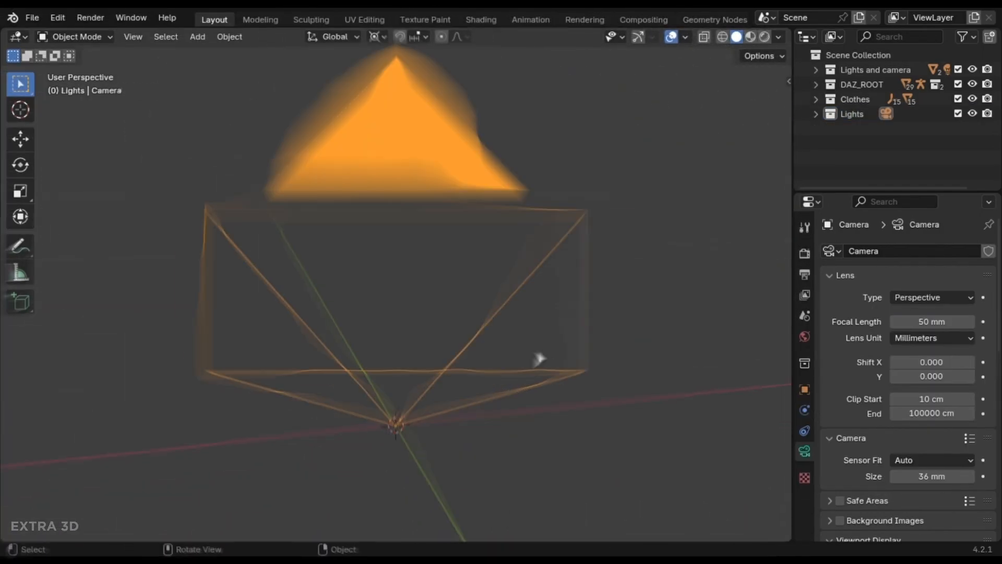
{"action": "key", "text": "KP_0"}
{"action": "left_click", "coordinate": [934, 322]}
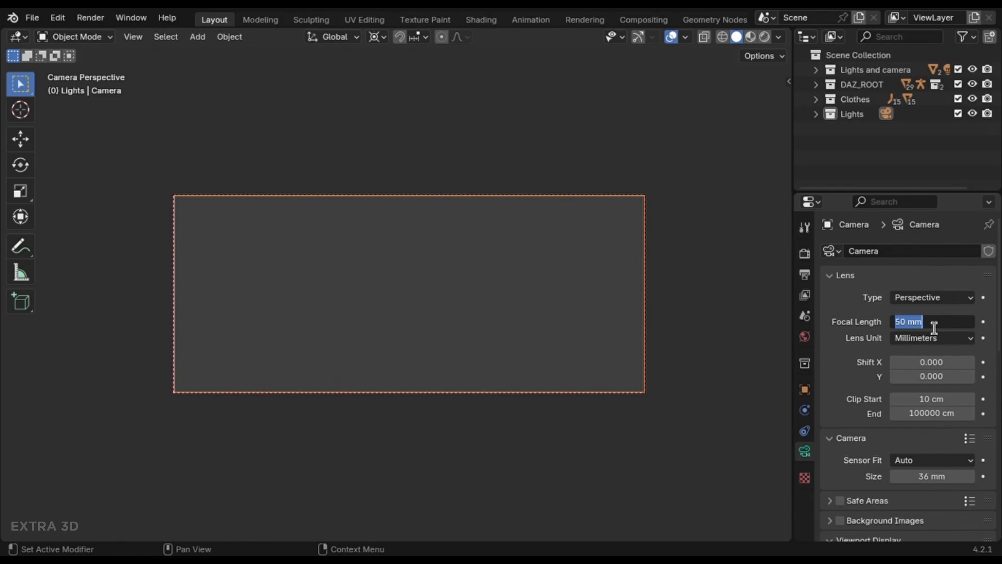
{"action": "scroll", "coordinate": [932, 347], "scroll_direction": "down", "scroll_amount": 3}
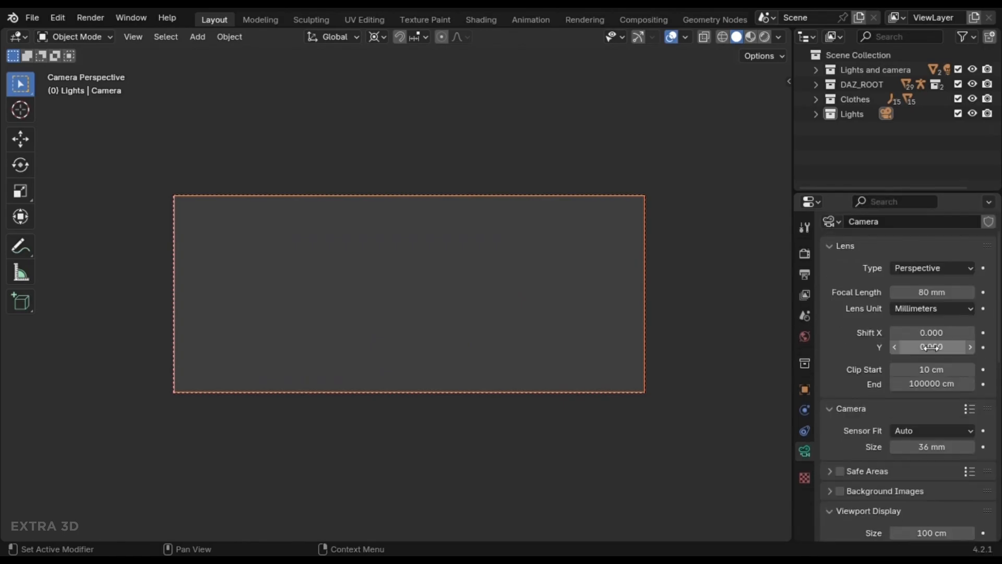
Step: Fly the new camera into position so it frames the character's head and shoulders from the front
{"action": "key", "text": "shift+grave"}
{"action": "key", "text": "s"}
{"action": "key", "text": "e"}
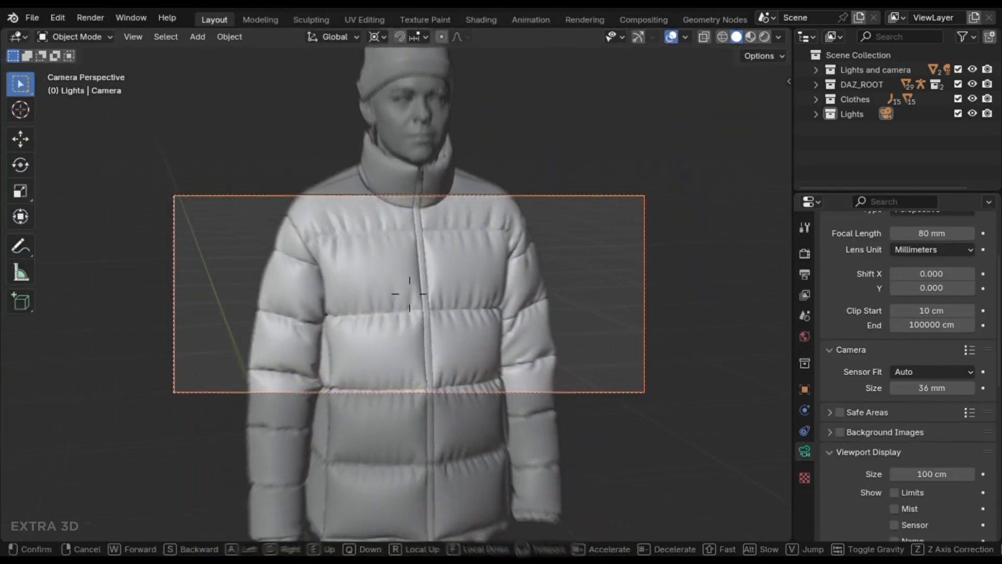
{"action": "key", "text": "d"}
{"action": "key", "text": "w"}
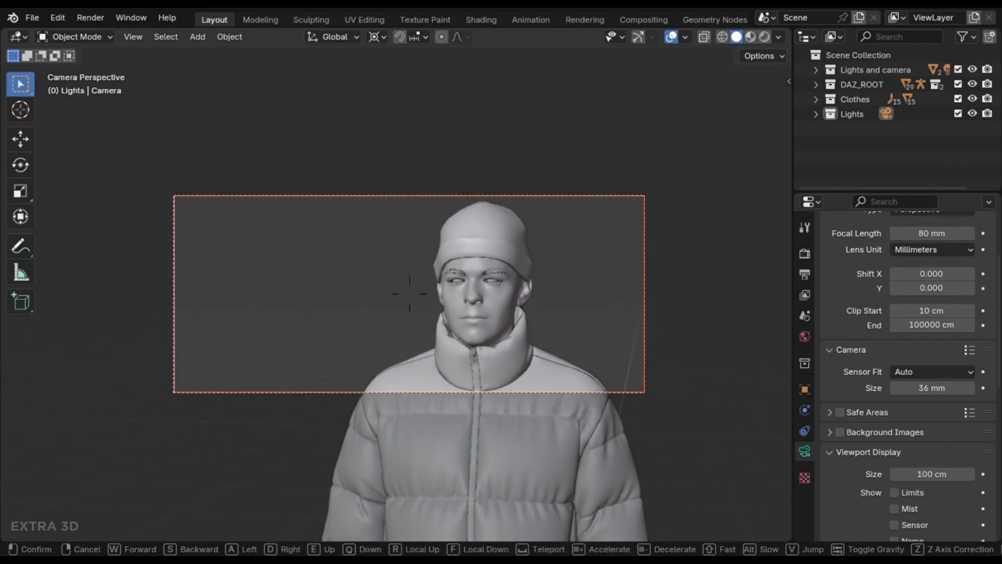
{"action": "left_click", "coordinate": [738, 312]}
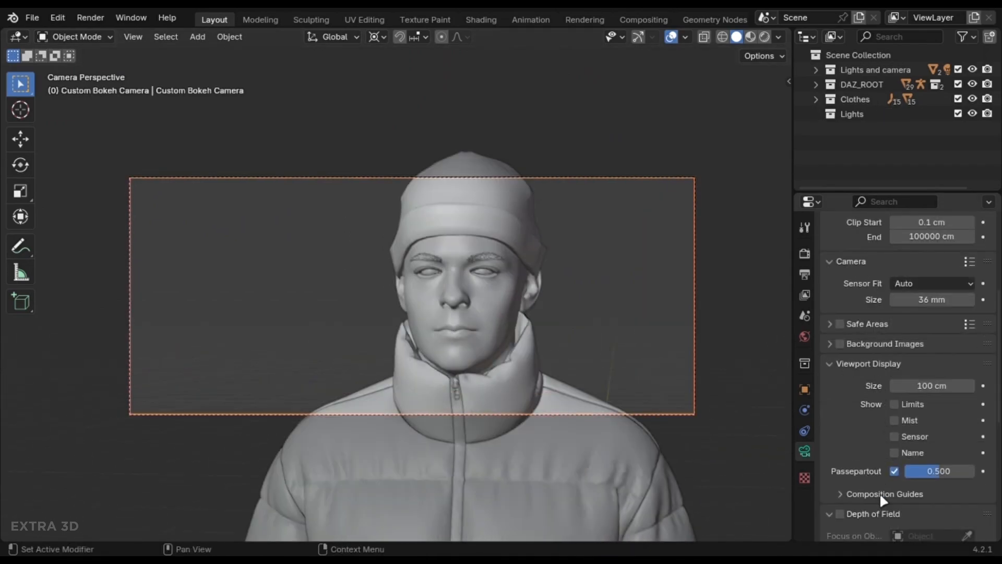
Step: Enable the Golden Ratio composition guide for the Custom Bokeh Camera
{"action": "left_click", "coordinate": [885, 494]}
{"action": "scroll", "coordinate": [877, 492], "scroll_direction": "down", "scroll_amount": 5}
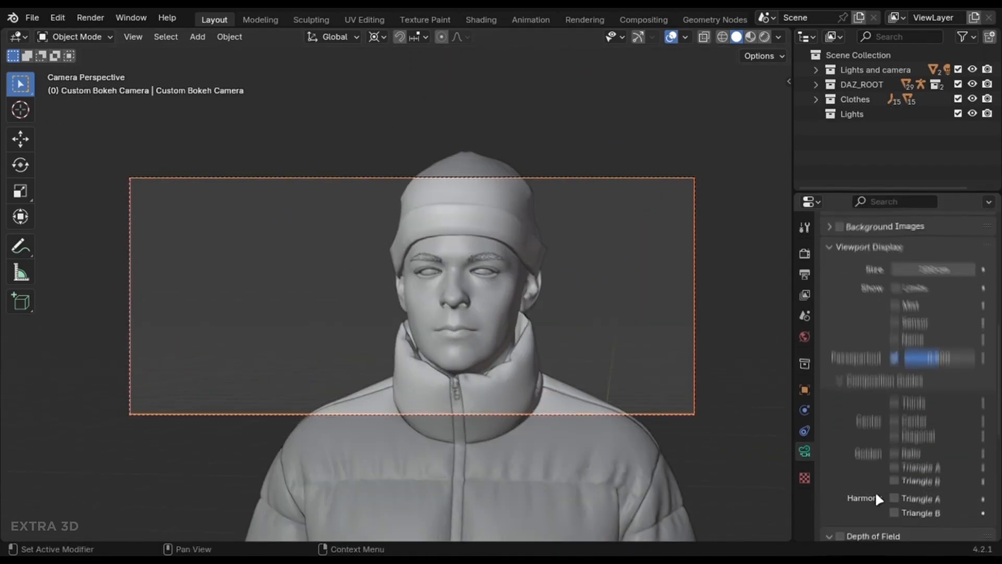
{"action": "left_click", "coordinate": [914, 421]}
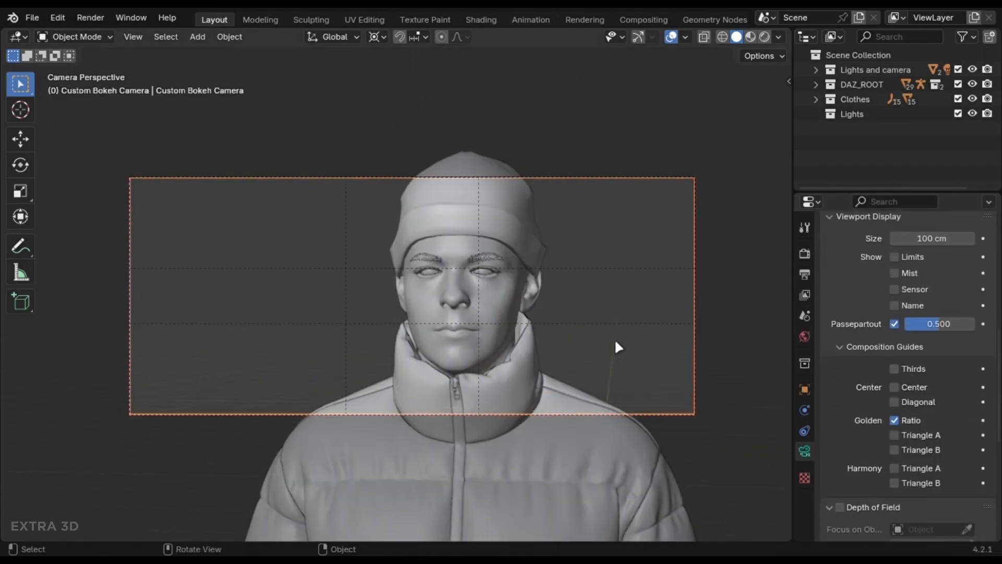
{"action": "scroll", "coordinate": [615, 338], "scroll_direction": "up", "scroll_amount": 3}
{"action": "scroll", "coordinate": [528, 449], "scroll_direction": "down", "scroll_amount": 4}
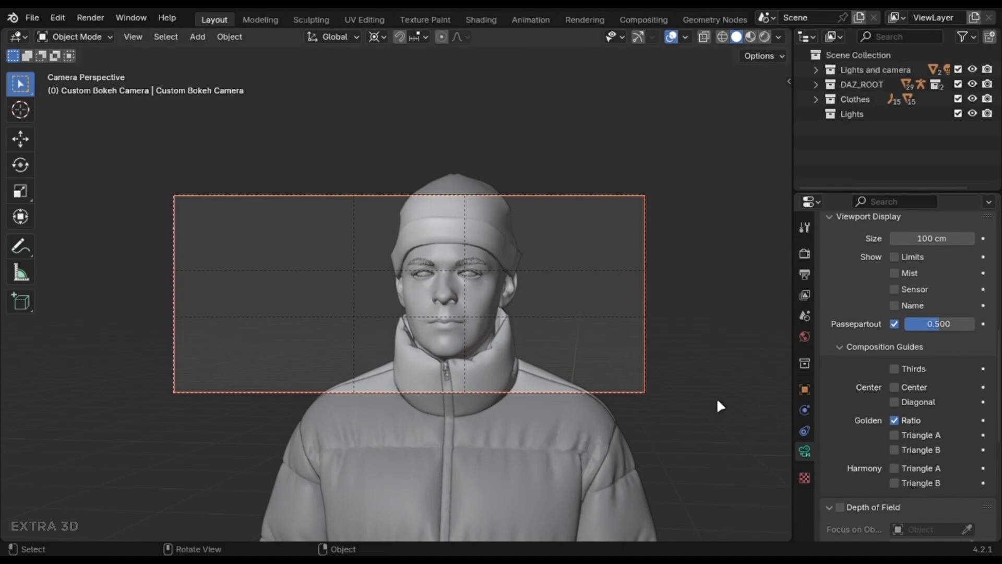
Step: Leave the camera view, add an area light and raise it 200 cm along the Z axis above the character's head
{"action": "key", "text": "KP_0"}
{"action": "key", "text": "shift+a"}
{"action": "mouse_move", "coordinate": [626, 351]}
{"action": "type", "text": "area"}
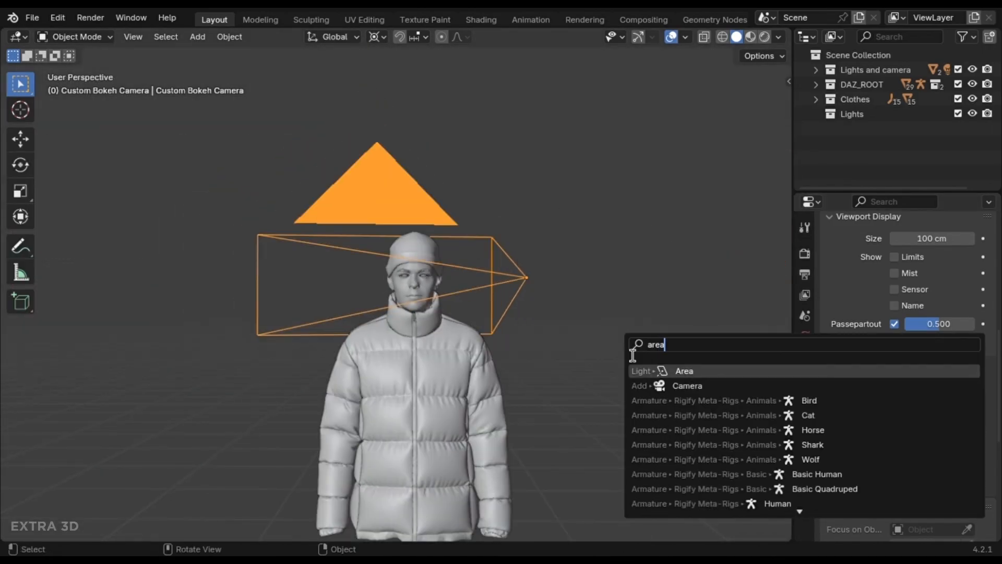
{"action": "key", "text": "Return"}
{"action": "scroll", "coordinate": [625, 348], "scroll_direction": "down", "scroll_amount": 3}
{"action": "key", "text": "g"}
{"action": "key", "text": "z"}
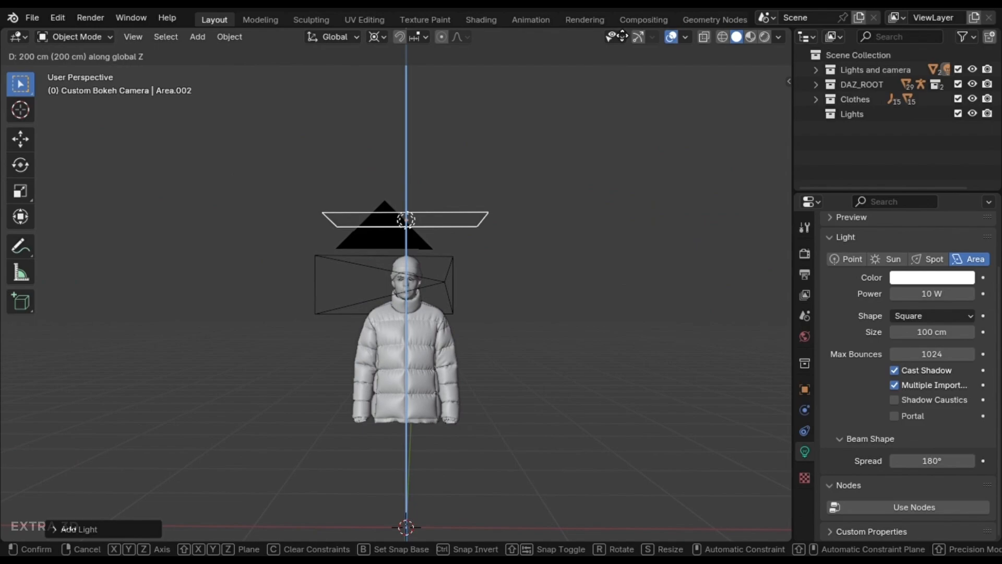
{"action": "left_click", "coordinate": [611, 36]}
Step: Set the transform pivot point to the 3D Cursor
{"action": "left_click", "coordinate": [378, 36]}
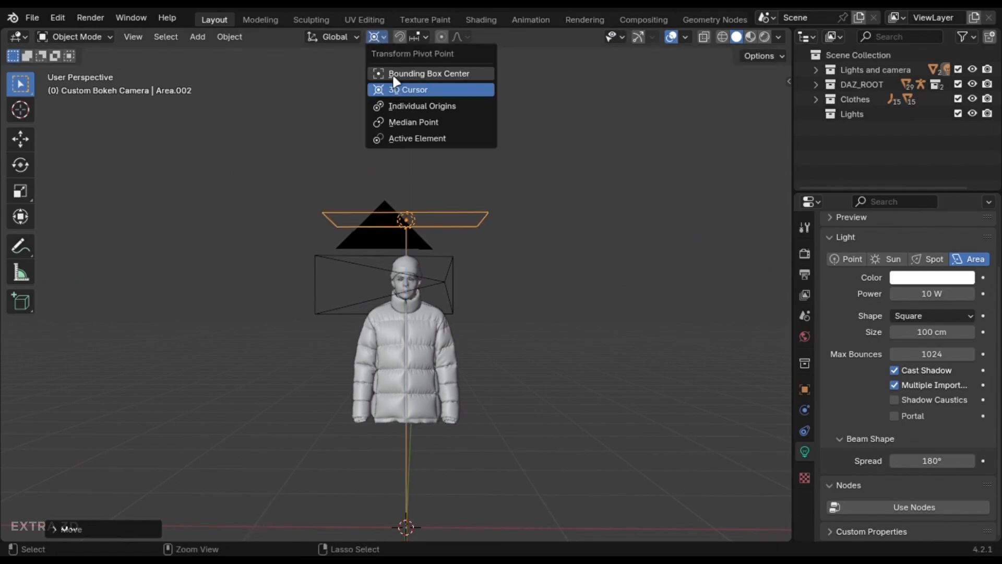
{"action": "left_click", "coordinate": [392, 73]}
{"action": "left_click", "coordinate": [384, 38]}
{"action": "left_click", "coordinate": [392, 90]}
Step: Swing the area light around the 3D cursor with a trackball rotation, then raise it along Z to the character's side
{"action": "scroll", "coordinate": [530, 247], "scroll_direction": "down", "scroll_amount": 3}
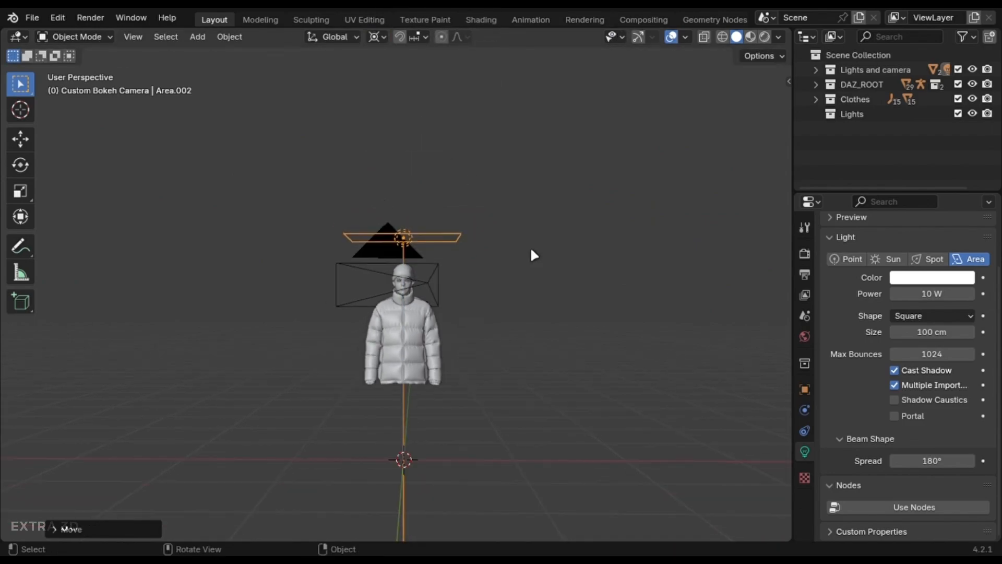
{"action": "key", "text": "r"}
{"action": "key", "text": "r"}
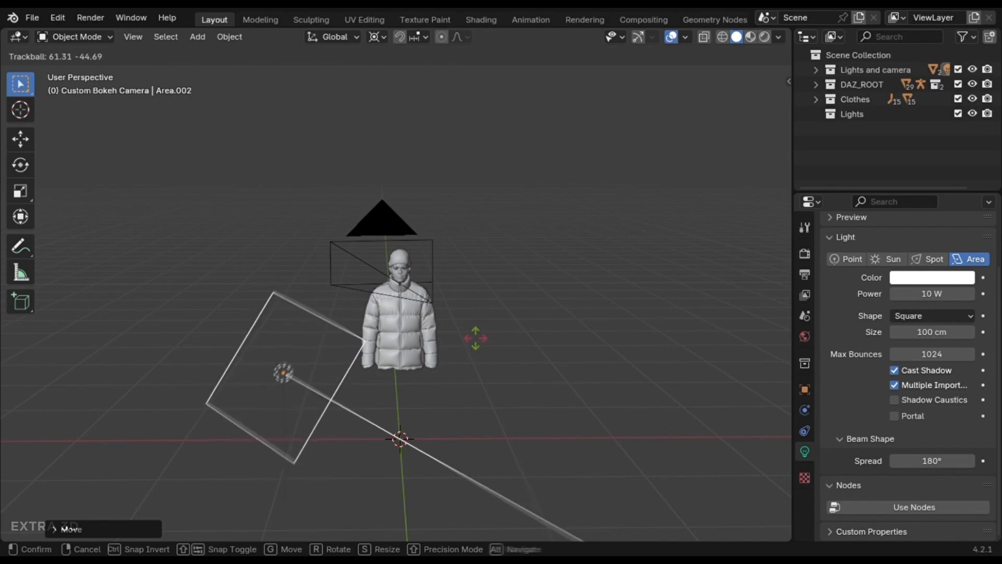
{"action": "mouse_move", "coordinate": [481, 331]}
{"action": "key", "text": "g"}
{"action": "key", "text": "z"}
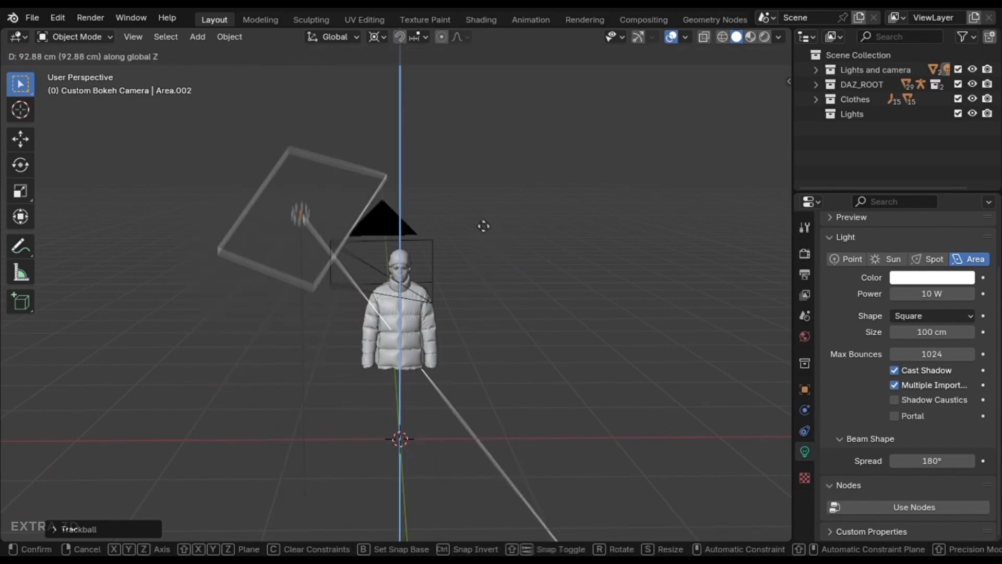
{"action": "left_click", "coordinate": [481, 196]}
Step: Refine the area light's tilt with another trackball rotation and raise it along Z again
{"action": "key", "text": "r"}
{"action": "key", "text": "r"}
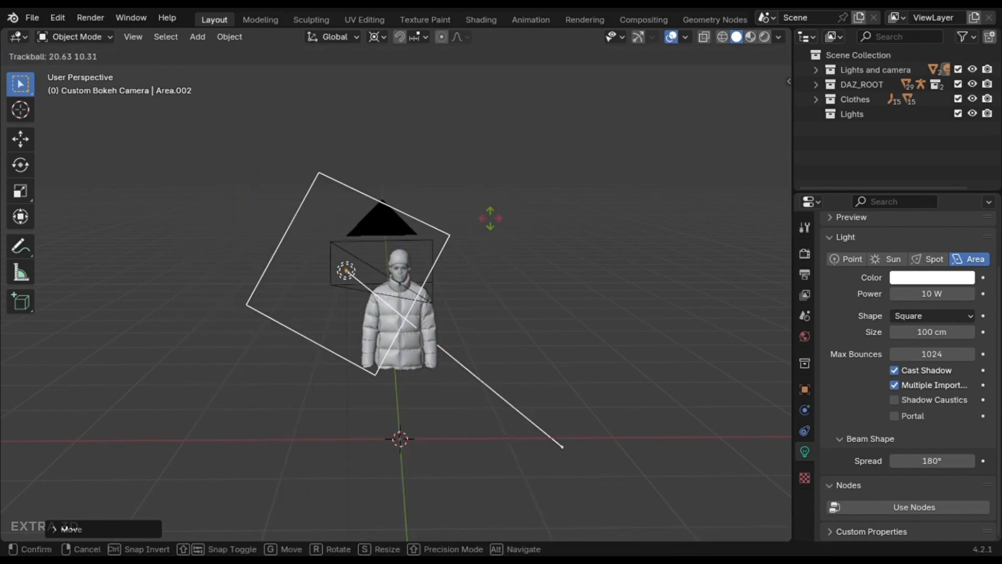
{"action": "left_click", "coordinate": [482, 218]}
{"action": "key", "text": "g"}
{"action": "key", "text": "z"}
{"action": "left_click", "coordinate": [471, 188]}
Step: Rotate the area light about the global Z axis around the 3D cursor and reposition it to aim at the character
{"action": "middle_click_drag", "start_coordinate": [471, 189], "coordinate": [477, 340]}
{"action": "key", "text": "r"}
{"action": "key", "text": "z"}
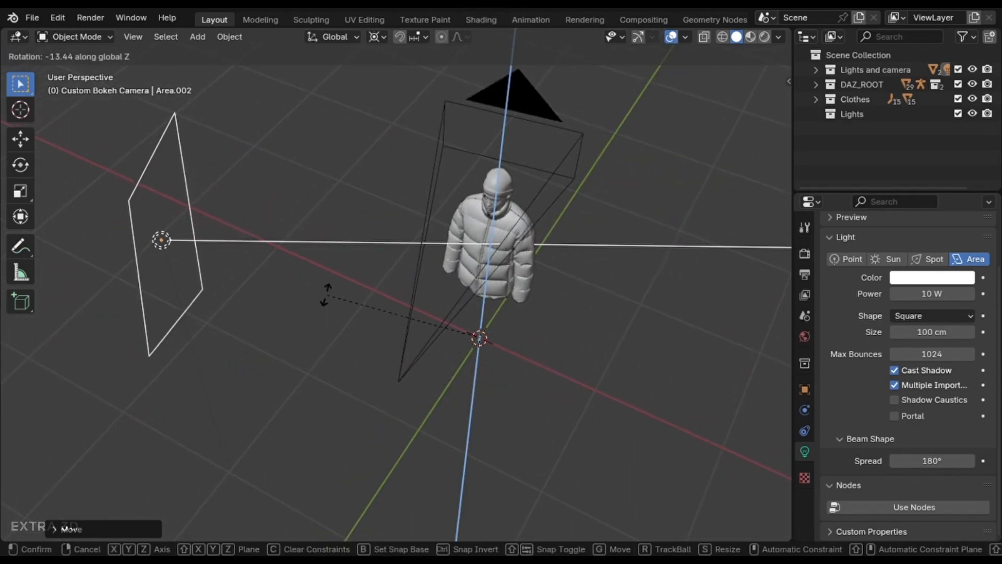
{"action": "left_click", "coordinate": [324, 291]}
{"action": "middle_click_drag", "start_coordinate": [325, 290], "coordinate": [450, 322]}
{"action": "key", "text": "g"}
{"action": "left_click", "coordinate": [428, 324]}
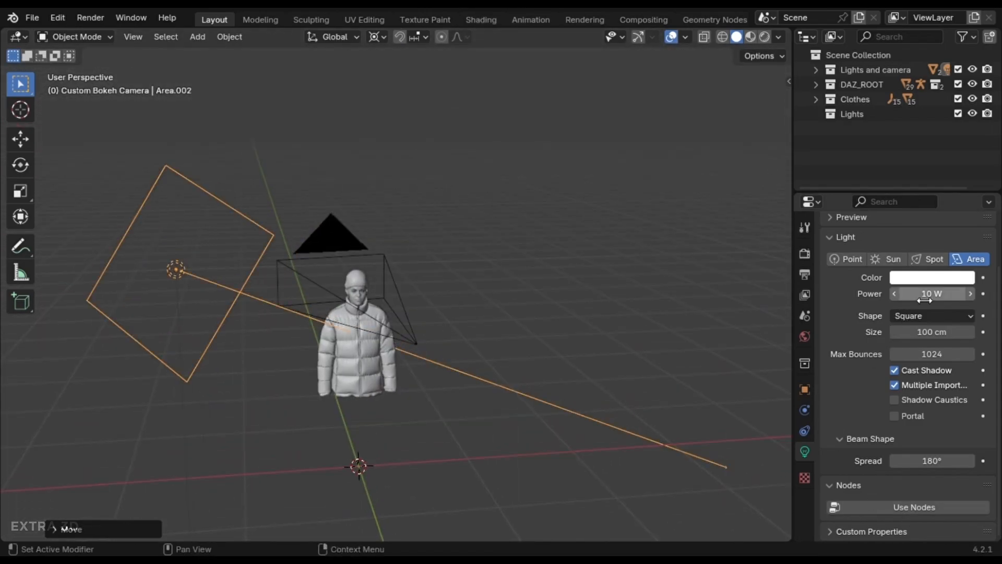
Step: Set the area light's power to 20 W and spread to 1°, then preview the character in rendered shading
{"action": "left_click_drag", "start_coordinate": [925, 294], "coordinate": [940, 293]}
{"action": "left_click_drag", "start_coordinate": [932, 460], "coordinate": [890, 460]}
{"action": "key", "text": "z"}
{"action": "mouse_move", "coordinate": [574, 359]}
{"action": "middle_mouse_down"}
{"action": "mouse_move", "coordinate": [506, 367]}
{"action": "mouse_move", "coordinate": [528, 383]}
{"action": "middle_mouse_up"}
{"action": "left_click", "coordinate": [545, 234]}
{"action": "key", "text": "KP_0"}
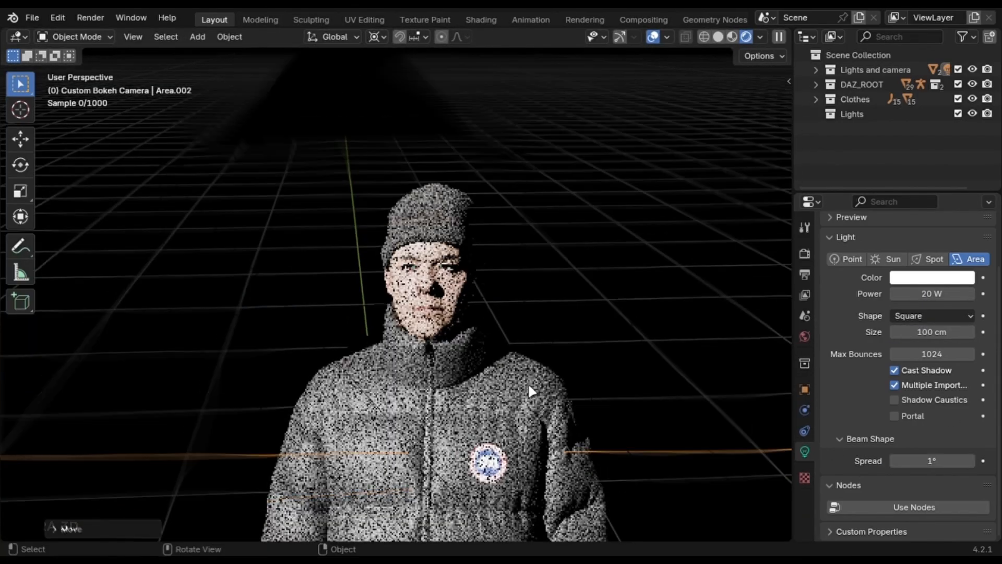
Step: Return to solid shading, duplicate the area light in place and rotate the copy about Z to behind the character
{"action": "scroll", "coordinate": [527, 381], "scroll_direction": "down", "scroll_amount": 5}
{"action": "scroll", "coordinate": [517, 369], "scroll_direction": "up", "scroll_amount": 3}
{"action": "key", "text": "z"}
{"action": "left_click", "coordinate": [634, 373]}
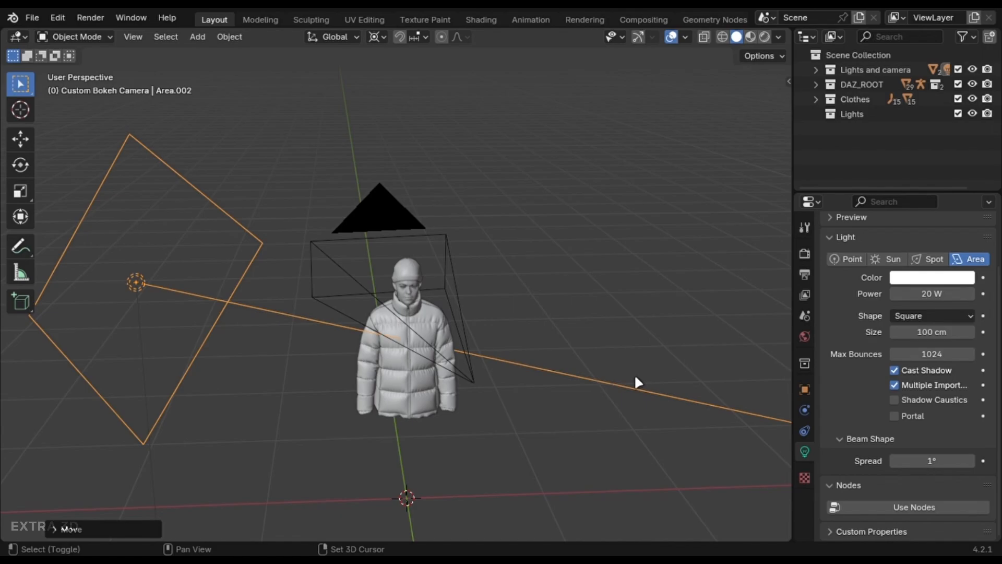
{"action": "key", "text": "shift+d"}
{"action": "right_click", "coordinate": [517, 280]}
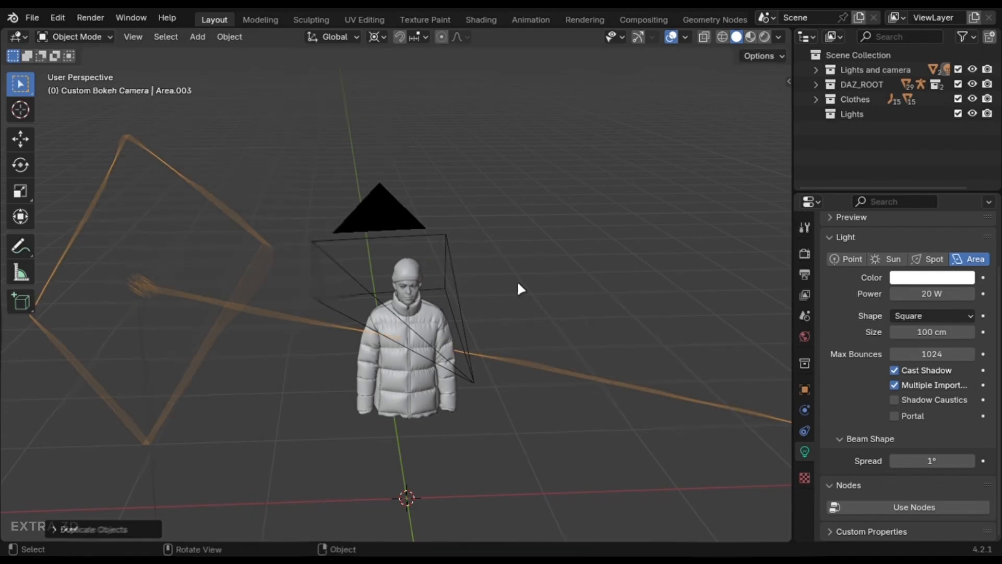
{"action": "key", "text": "r"}
{"action": "key", "text": "z"}
{"action": "left_click", "coordinate": [975, 338]}
Step: Change the duplicated light's shape to Rectangle and set its Y size to 9 cm
{"action": "left_click", "coordinate": [932, 316]}
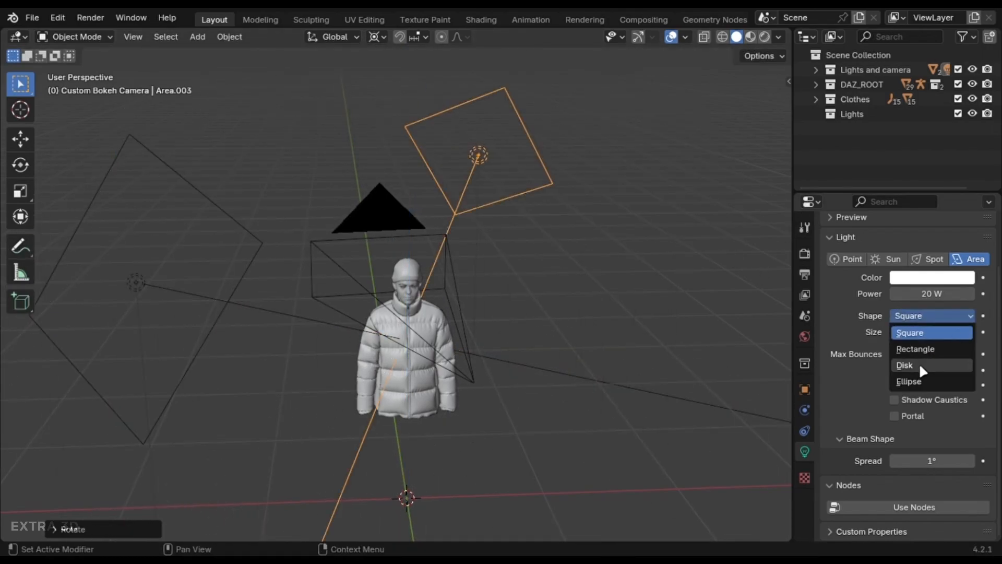
{"action": "left_click", "coordinate": [916, 347]}
{"action": "left_click_drag", "start_coordinate": [926, 344], "coordinate": [888, 346]}
{"action": "key", "text": "r"}
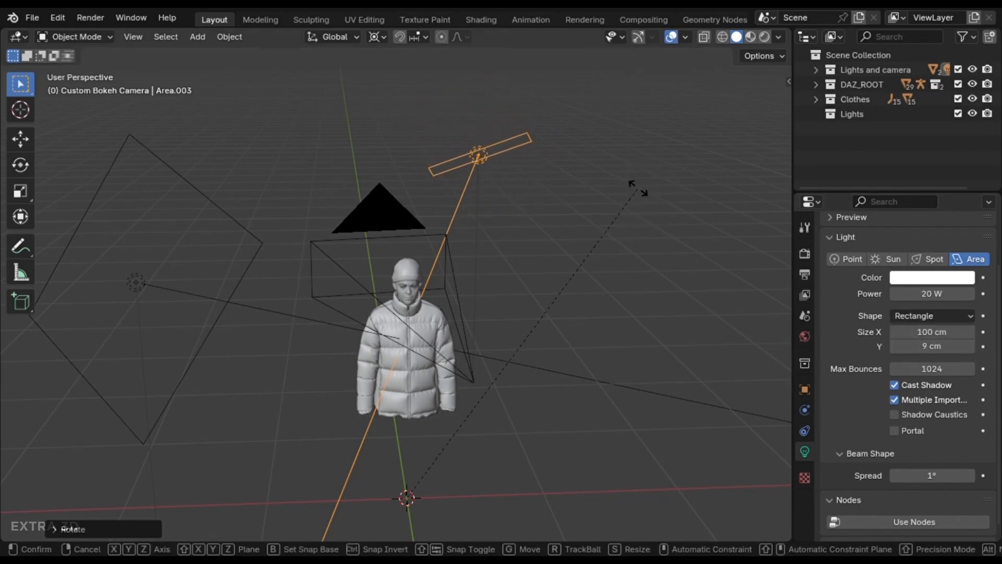
{"action": "key", "text": "y"}
{"action": "key", "text": "y"}
{"action": "key", "text": "Escape"}
Step: Set the pivot point to Individual Origins and rotate the rectangular light in place about its Z axis
{"action": "left_click", "coordinate": [385, 38]}
{"action": "left_click", "coordinate": [401, 108]}
{"action": "key", "text": "r"}
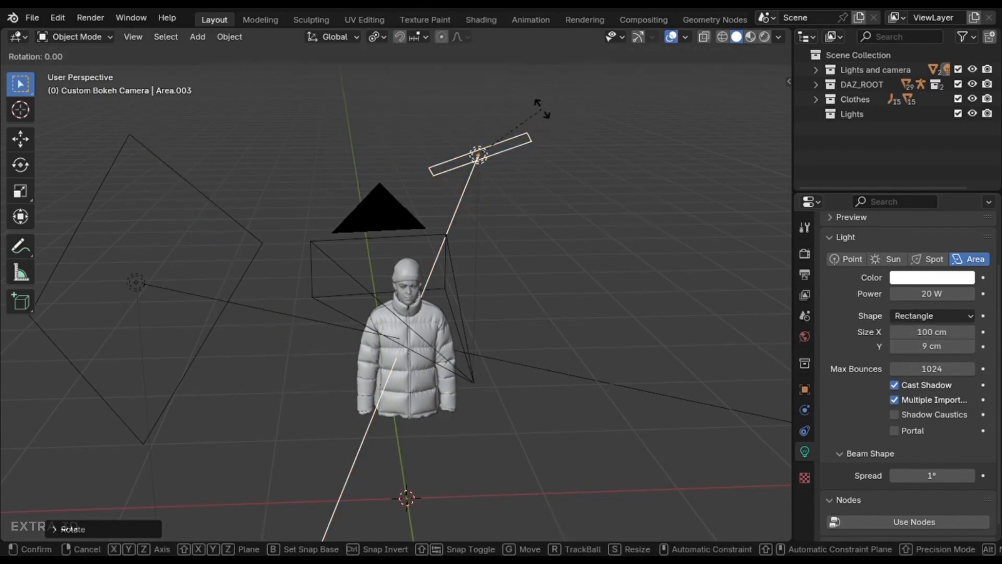
{"action": "key", "text": "x"}
{"action": "key", "text": "z"}
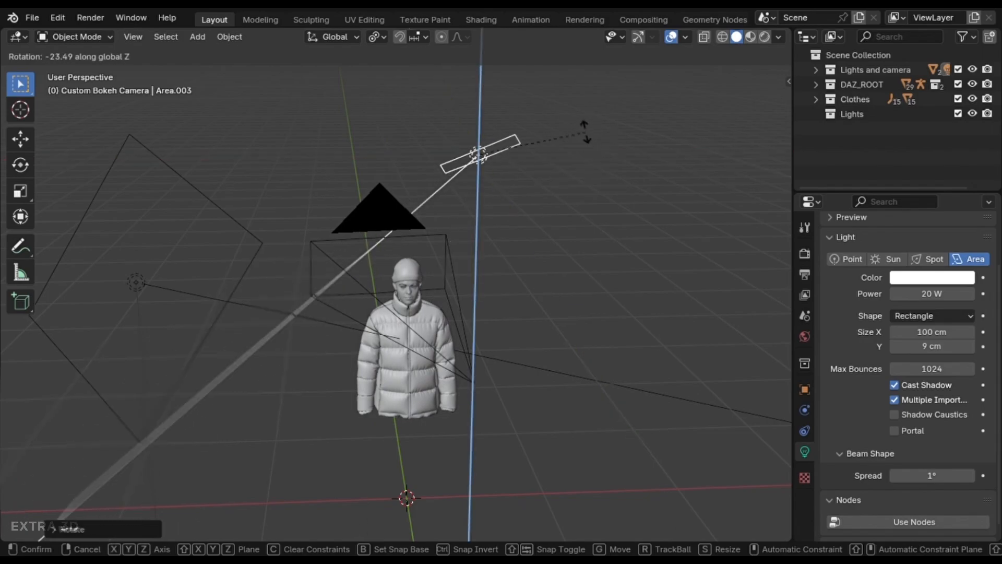
{"action": "key", "text": "z"}
{"action": "left_click", "coordinate": [587, 133]}
Step: Move the rectangular light along its local Z axis behind the character
{"action": "middle_click_drag", "start_coordinate": [586, 135], "coordinate": [560, 177]}
{"action": "key", "text": "g"}
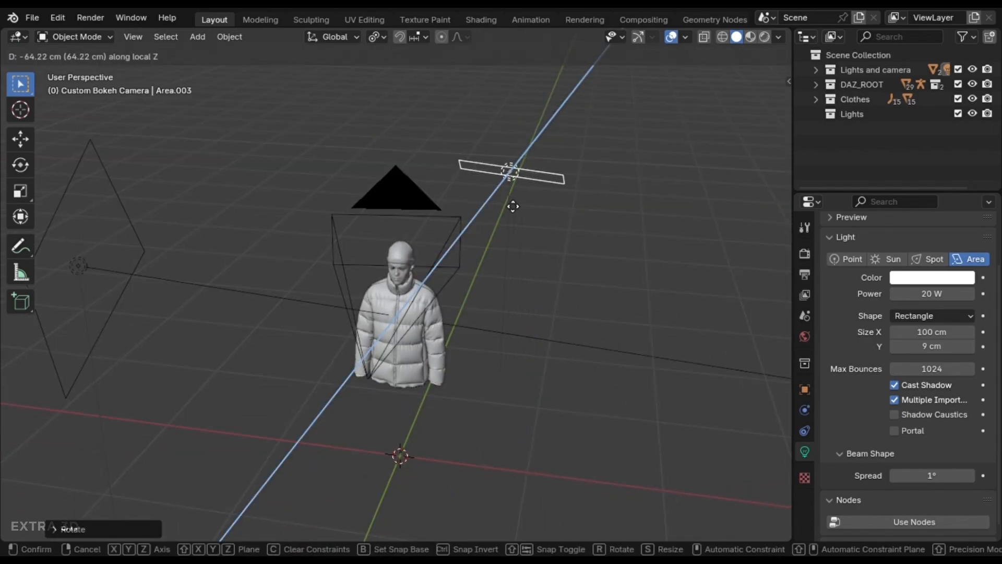
{"action": "left_click", "coordinate": [513, 210]}
{"action": "left_click", "coordinate": [925, 296]}
{"action": "type", "text": "1"}
{"action": "key", "text": "Escape"}
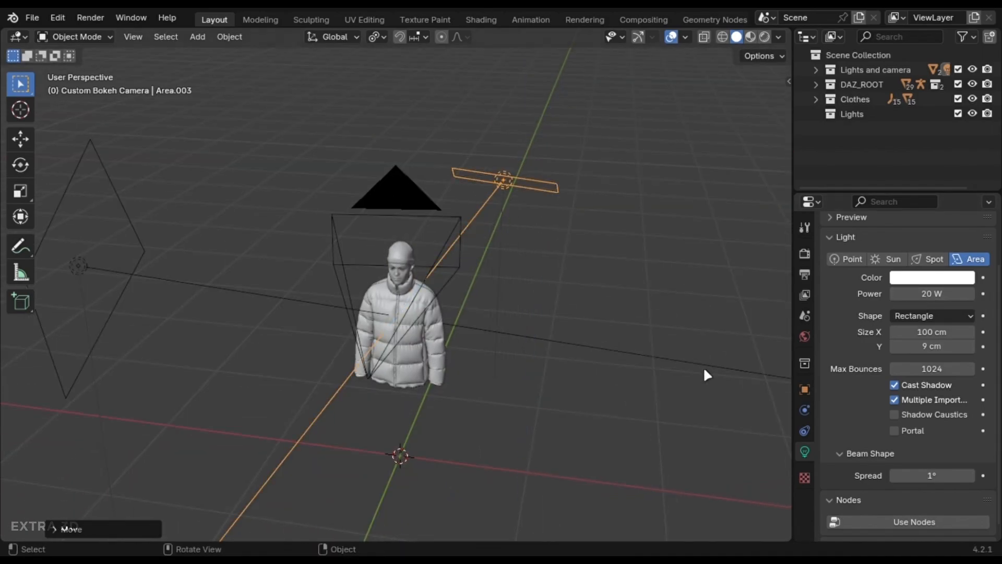
Step: Preview the scene in rendered shading through the camera and fine-tune the square key light's rotation about Z
{"action": "key", "text": "z"}
{"action": "left_click", "coordinate": [666, 221]}
{"action": "left_click", "coordinate": [816, 69]}
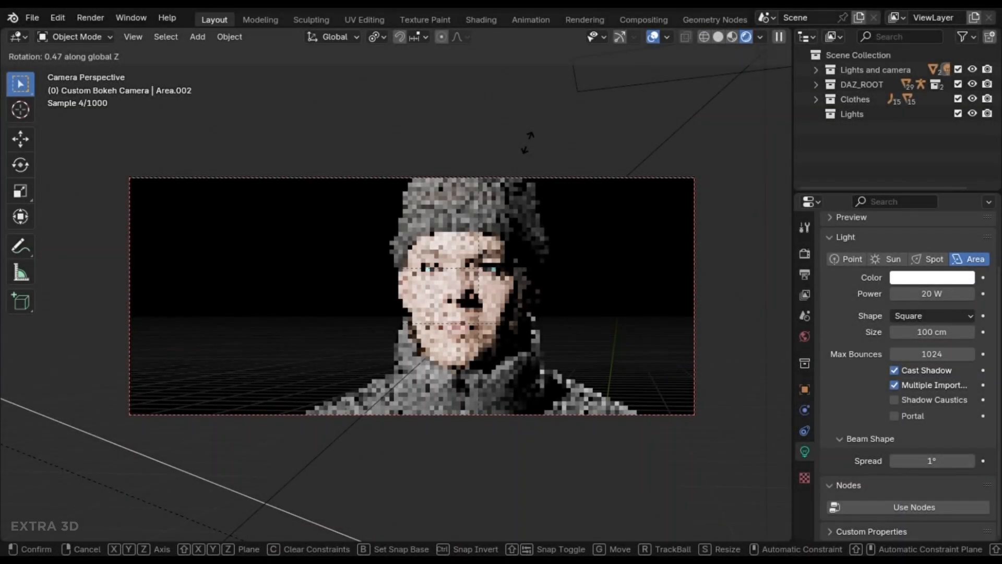
{"action": "left_click", "coordinate": [545, 258]}
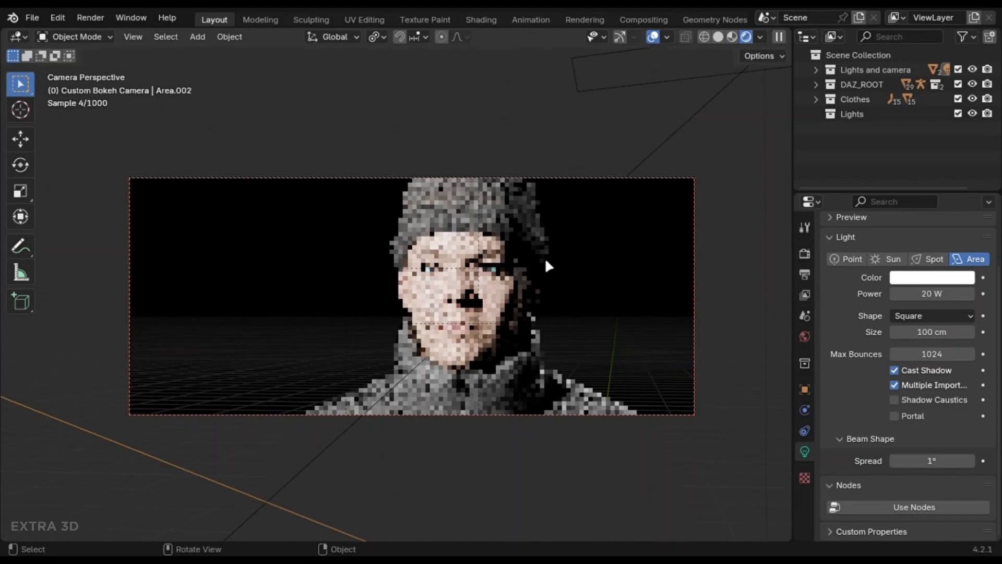
{"action": "scroll", "coordinate": [545, 258], "scroll_direction": "down", "scroll_amount": 4}
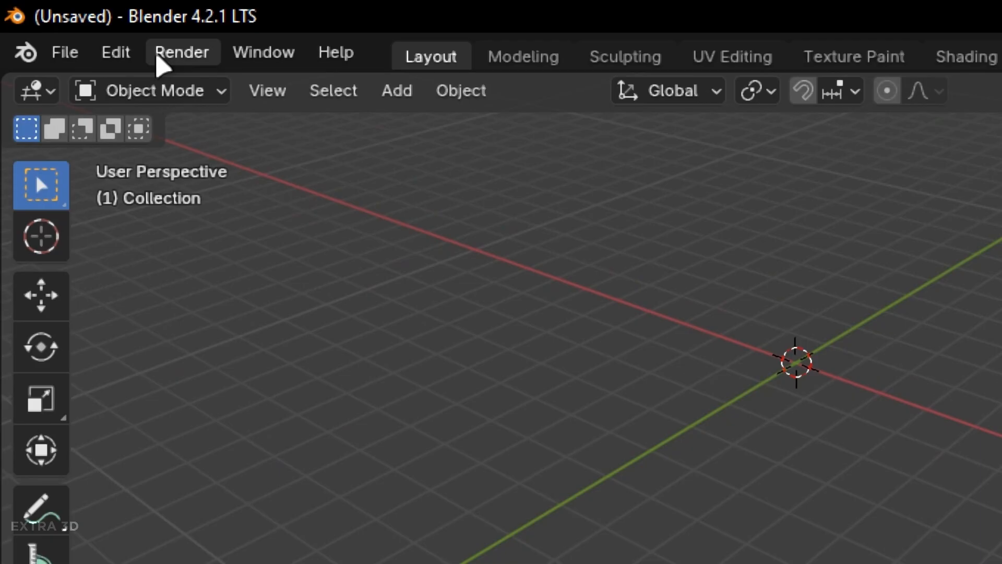
Step: Open the add-on preferences and search for "copy" to find the Copy Attributes Menu add-on
{"action": "left_click", "coordinate": [114, 49]}
{"action": "left_click", "coordinate": [207, 322]}
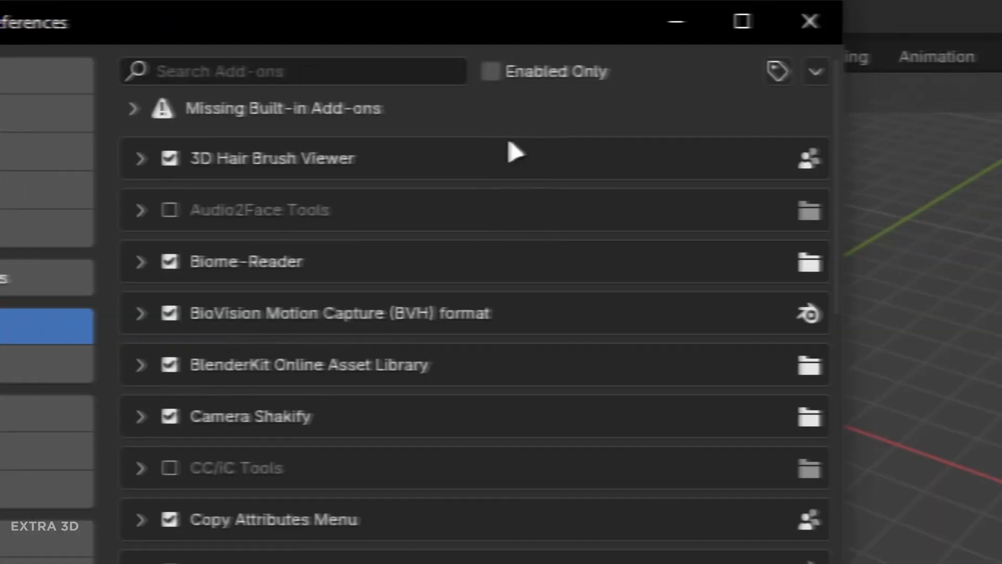
{"action": "left_click", "coordinate": [503, 73]}
{"action": "type", "text": "copy"}
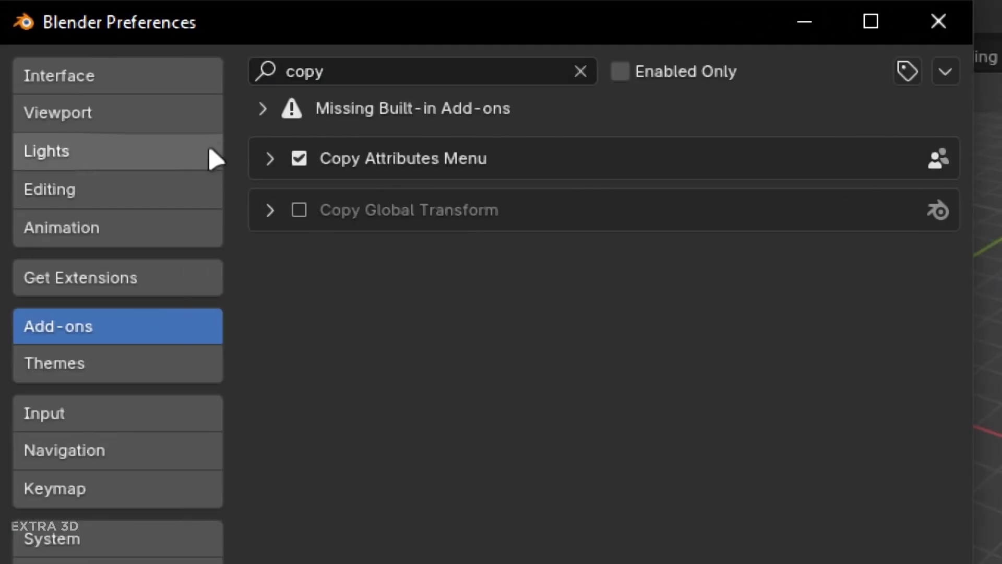
{"action": "left_click", "coordinate": [234, 158]}
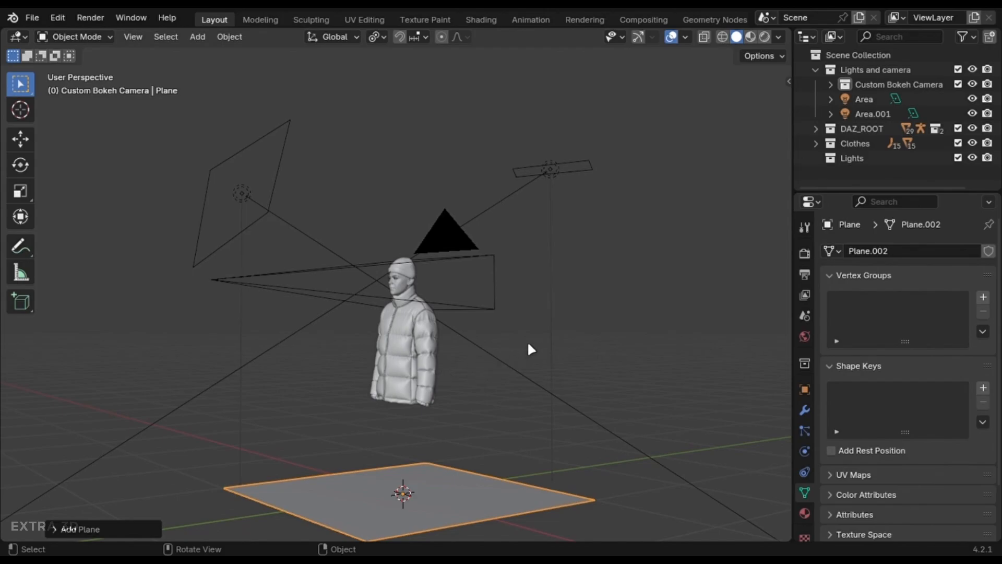
Step: Copy the square area light's location and rotation to the new plane
{"action": "left_click", "coordinate": [252, 206]}
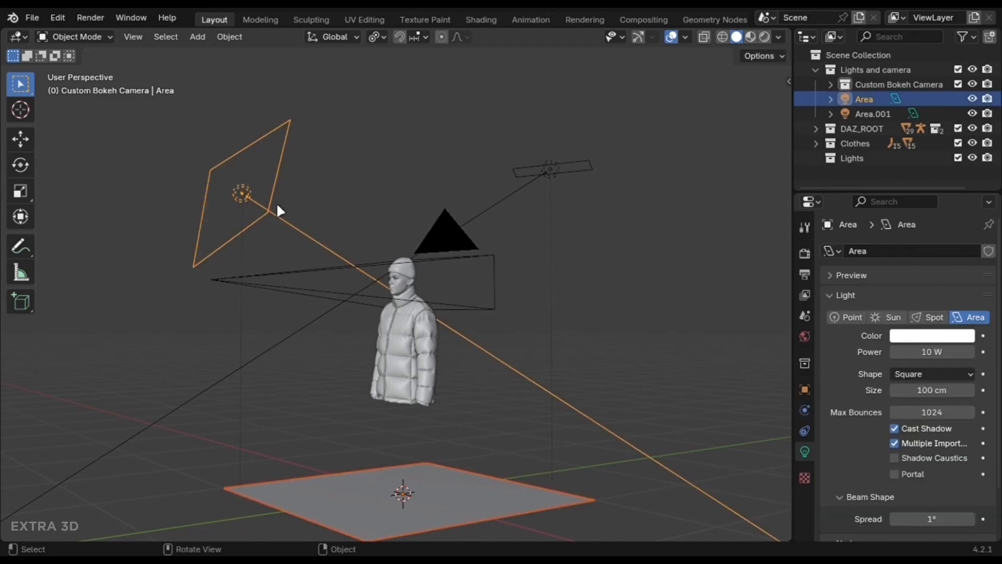
{"action": "key", "text": "ctrl+c"}
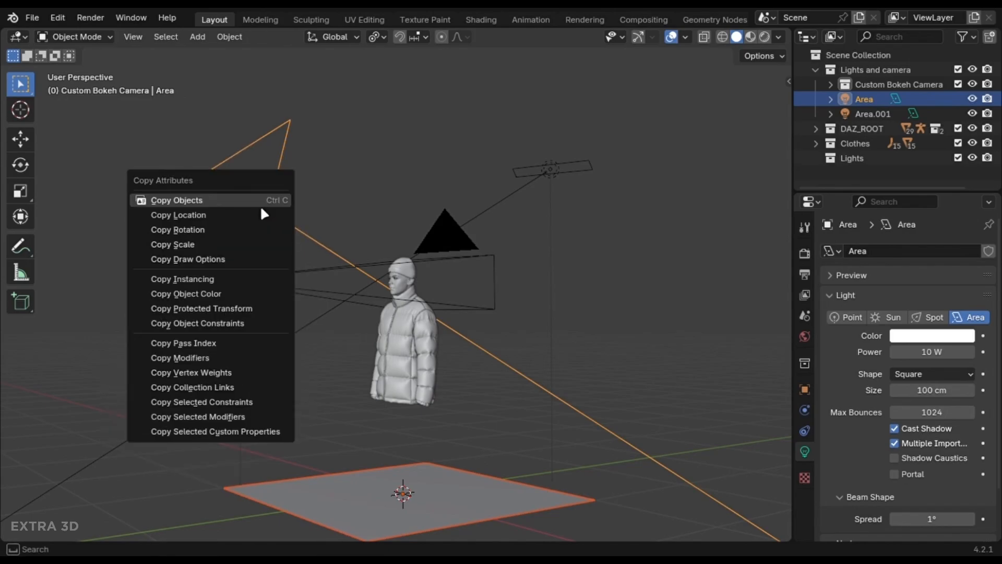
{"action": "left_click", "coordinate": [224, 218]}
{"action": "key", "text": "ctrl+c"}
{"action": "left_click", "coordinate": [201, 212]}
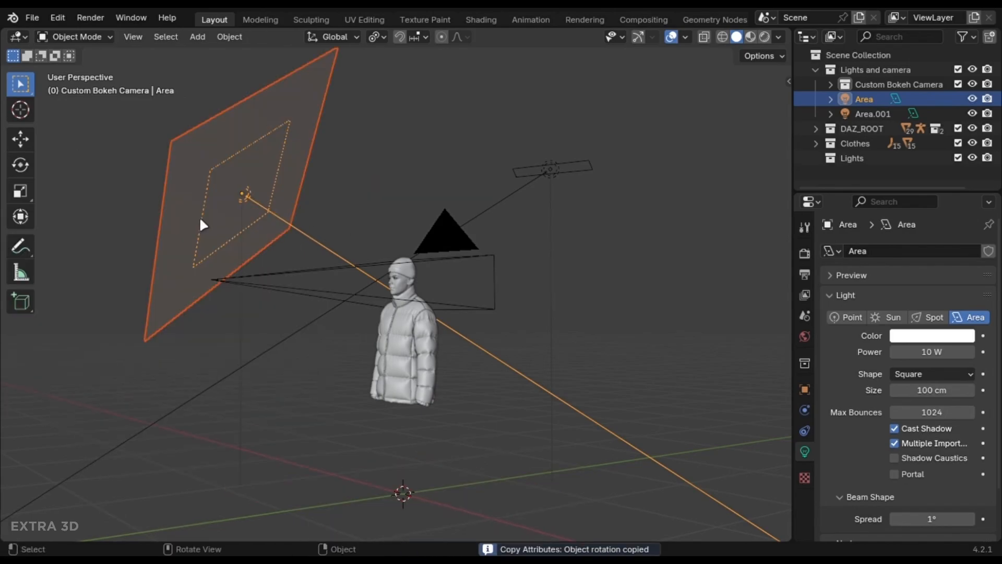
Step: Move the plane along its local Z axis so it sits just in front of the area light, facing the character
{"action": "middle_click_drag", "start_coordinate": [305, 217], "coordinate": [412, 187]}
{"action": "left_click", "coordinate": [344, 166]}
{"action": "key", "text": "g"}
{"action": "key", "text": "z"}
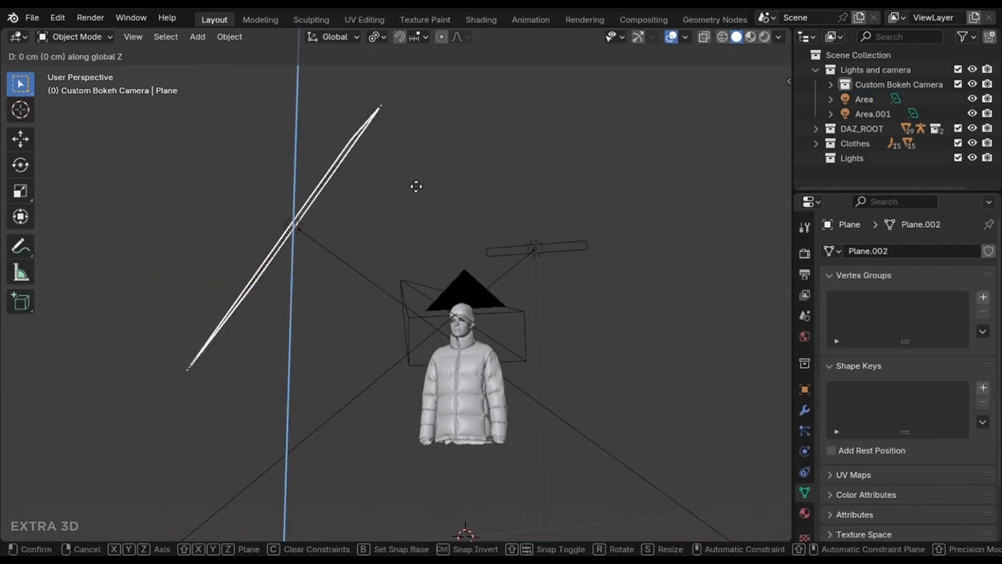
{"action": "key", "text": "z"}
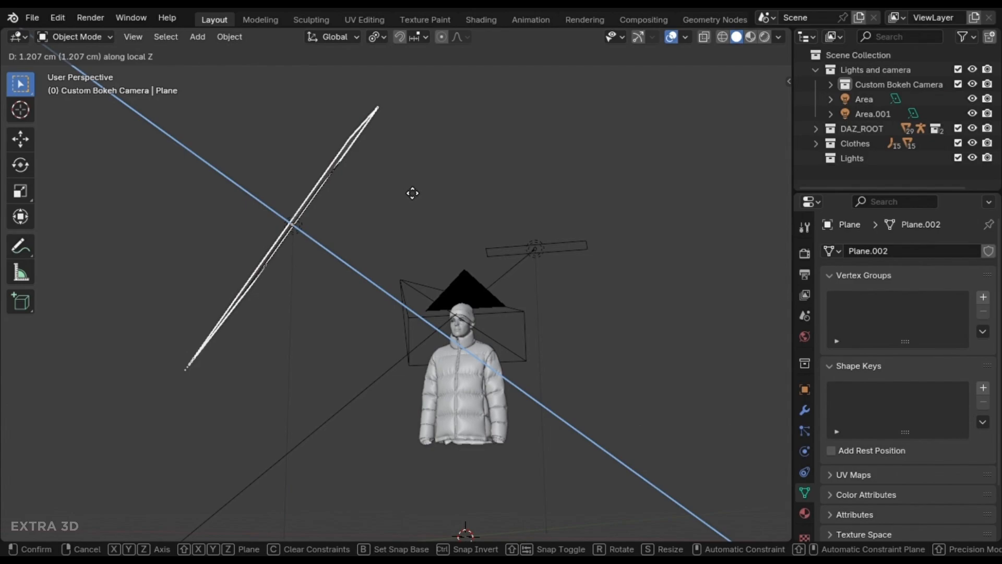
{"action": "left_click", "coordinate": [438, 215]}
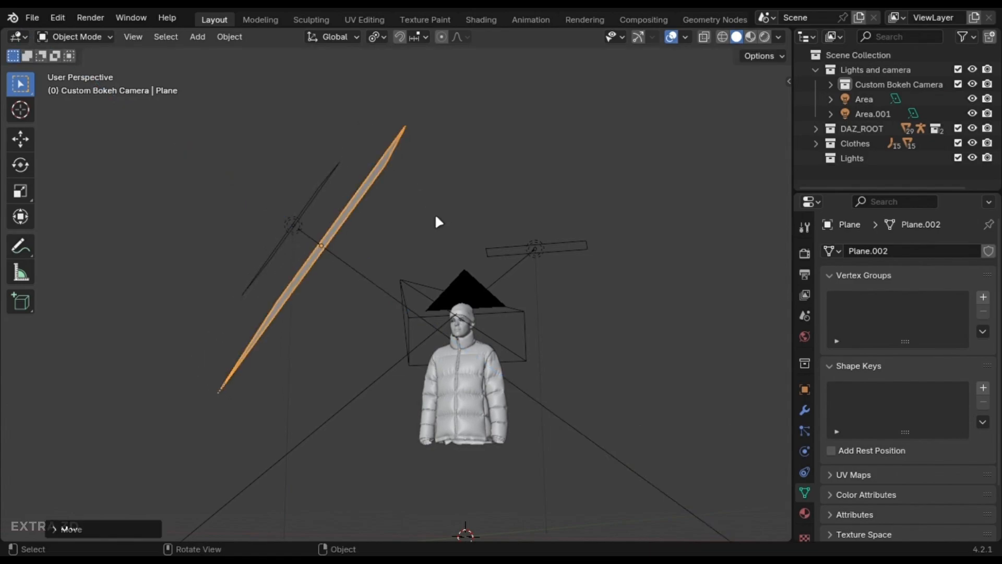
{"action": "middle_click_drag", "start_coordinate": [436, 215], "coordinate": [561, 237]}
{"action": "middle_click_drag", "start_coordinate": [601, 253], "coordinate": [677, 412]}
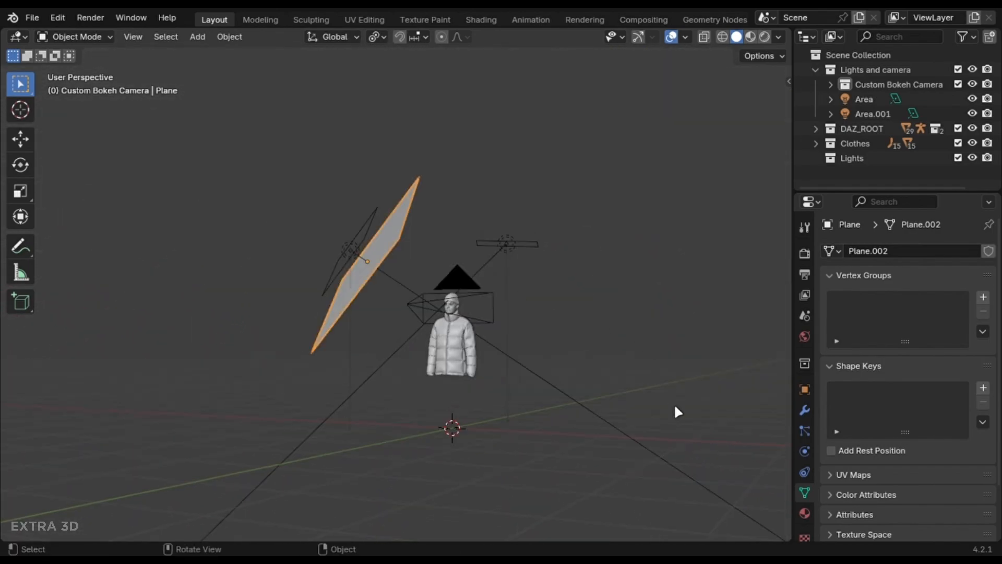
Step: Create a new material for the plane and set its surface shader to Translucent BSDF
{"action": "left_click", "coordinate": [805, 509]}
{"action": "left_click", "coordinate": [877, 314]}
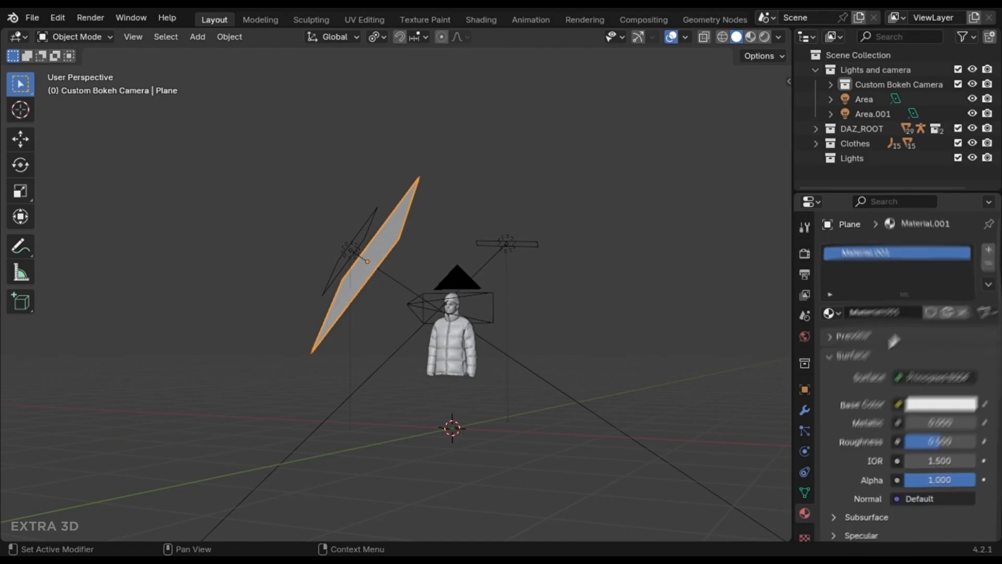
{"action": "left_click", "coordinate": [934, 380]}
{"action": "left_click", "coordinate": [690, 298]}
{"action": "left_click", "coordinate": [924, 381]}
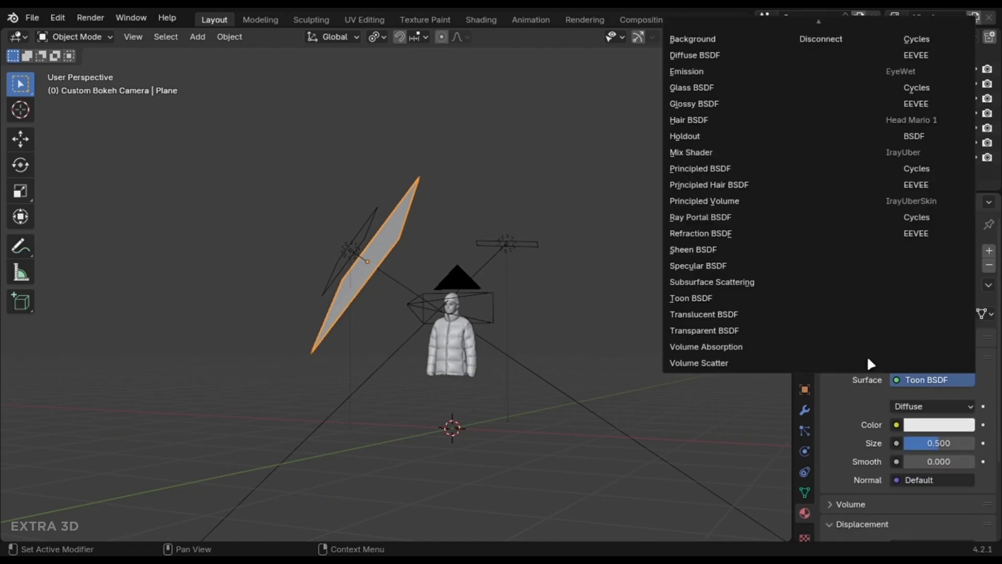
{"action": "left_click", "coordinate": [735, 317]}
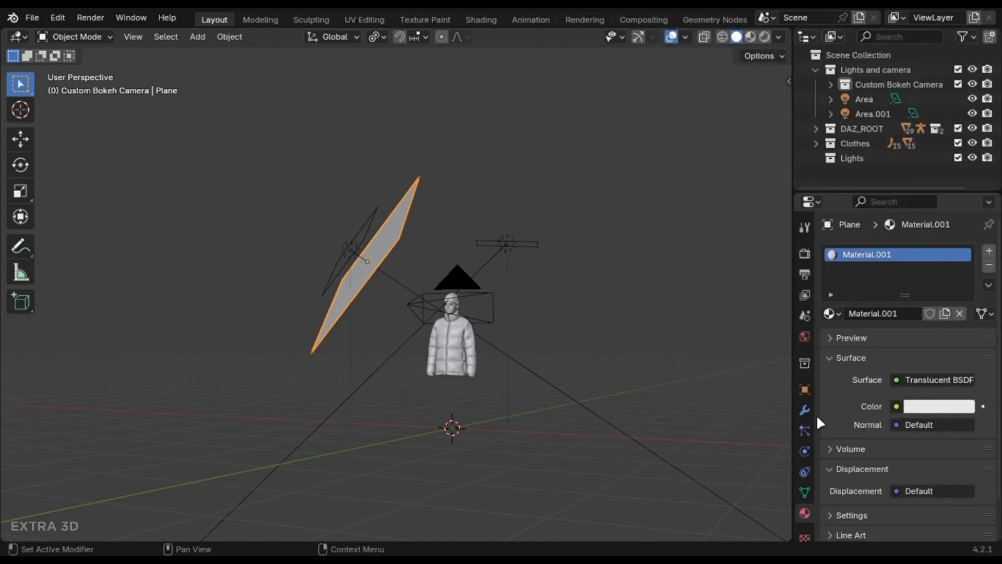
Step: Parent the plane to the Area light in the scene collection and deselect it
{"action": "scroll", "coordinate": [421, 303], "scroll_direction": "up", "scroll_amount": 2}
{"action": "middle_click_drag", "start_coordinate": [379, 288], "coordinate": [431, 345], "text": "shift"}
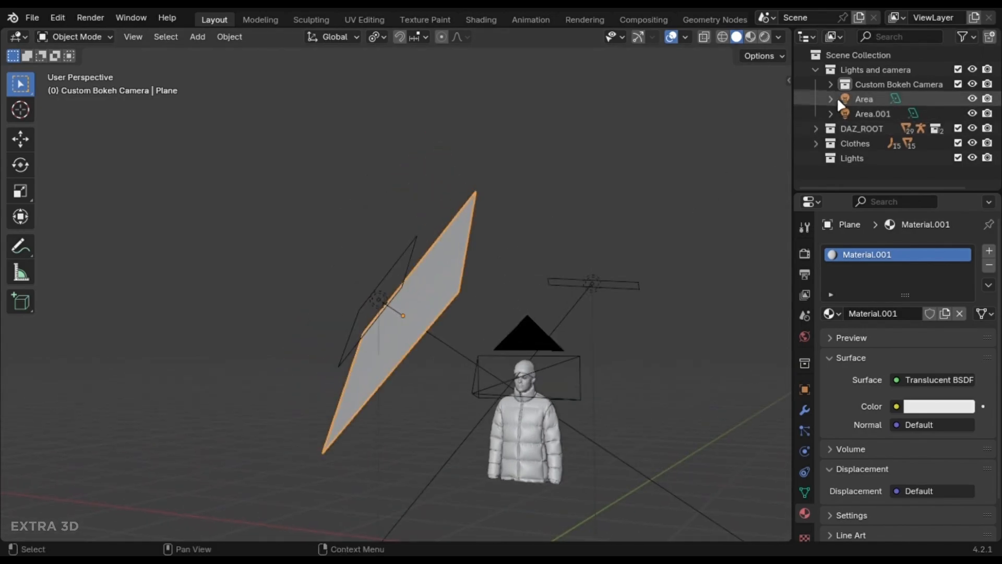
{"action": "left_click", "coordinate": [831, 85]}
{"action": "scroll", "coordinate": [872, 152], "scroll_direction": "down", "scroll_amount": 3}
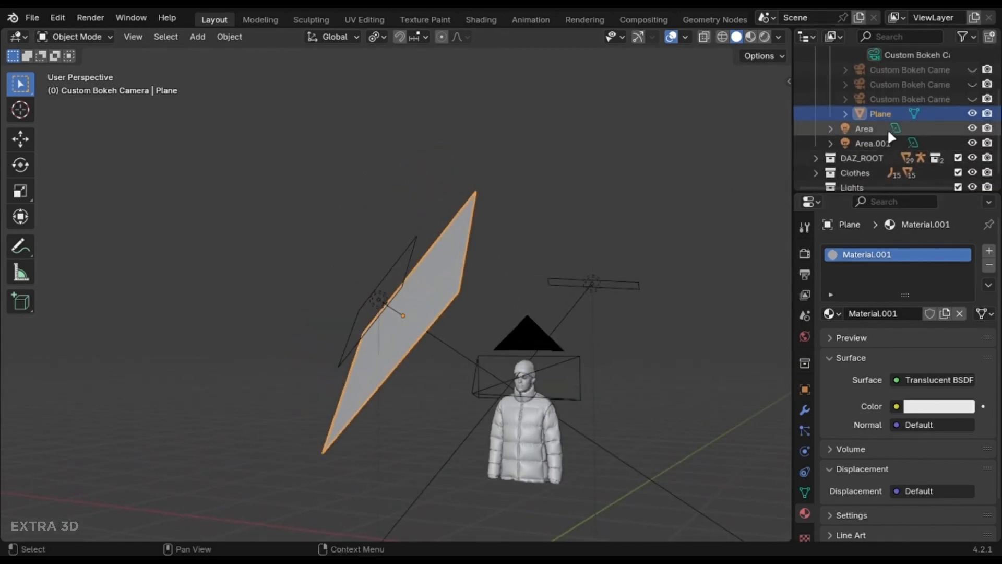
{"action": "left_click_drag", "start_coordinate": [881, 114], "coordinate": [835, 137]}
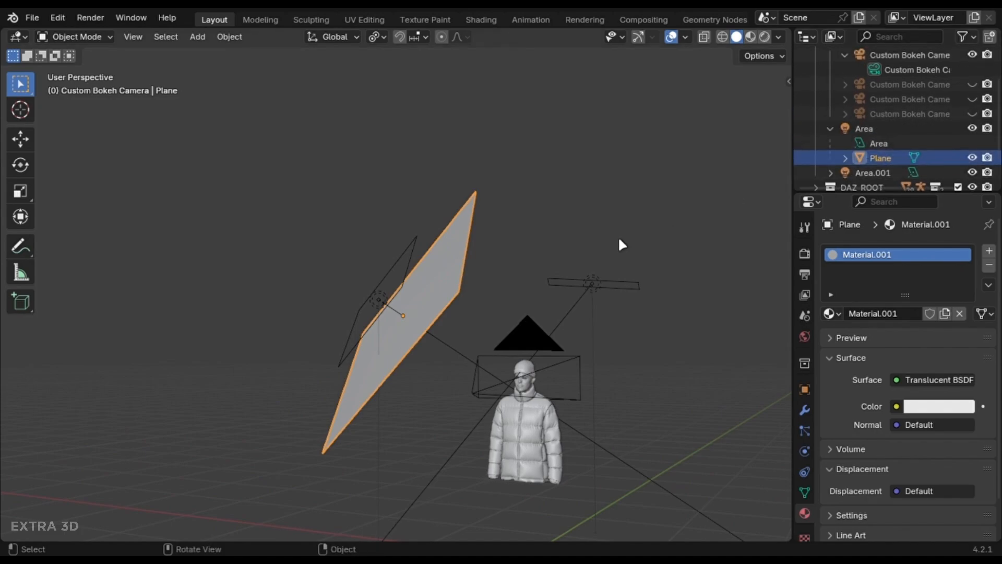
{"action": "left_click", "coordinate": [485, 427]}
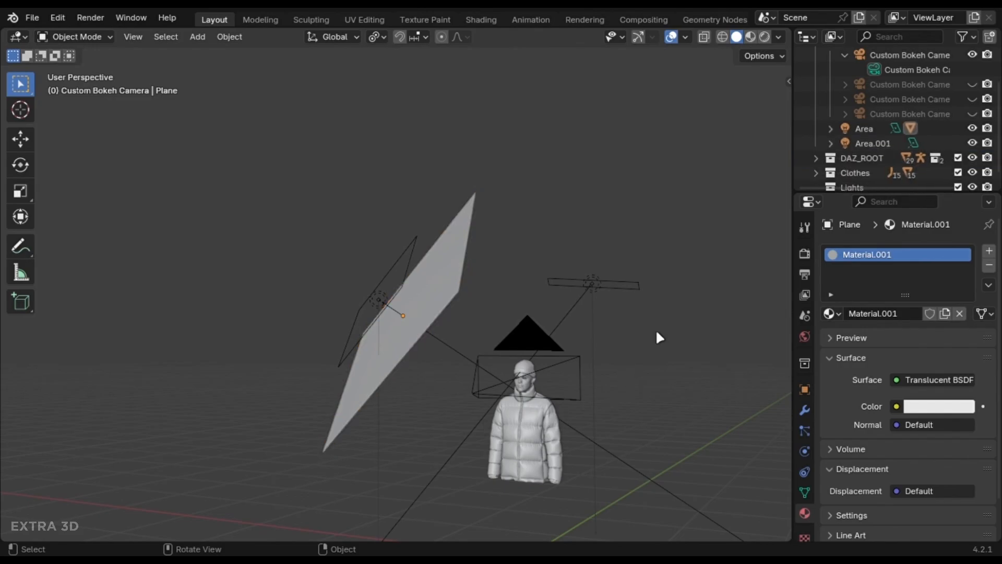
Step: Add a plane at the world origin and assign it the existing translucent material named Material
{"action": "key", "text": "shift+a"}
{"action": "type", "text": "plane"}
{"action": "key", "text": "Return"}
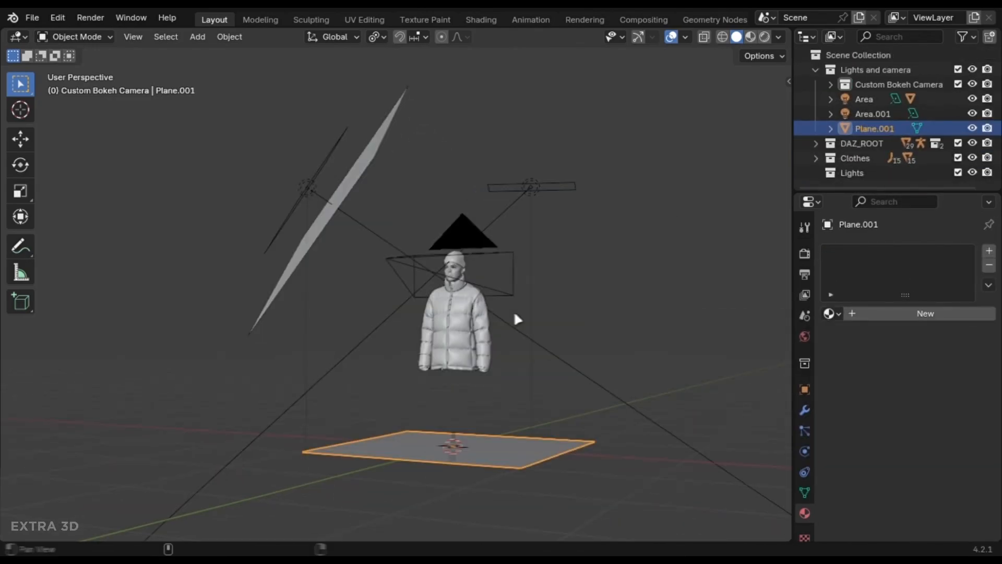
{"action": "left_click", "coordinate": [830, 313]}
{"action": "type", "text": "tra"}
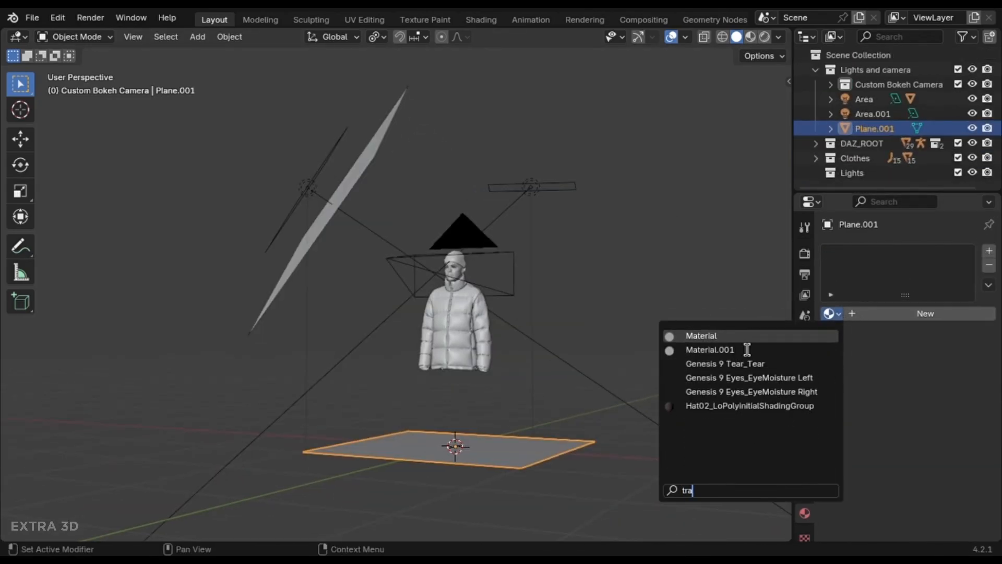
{"action": "left_click", "coordinate": [738, 341]}
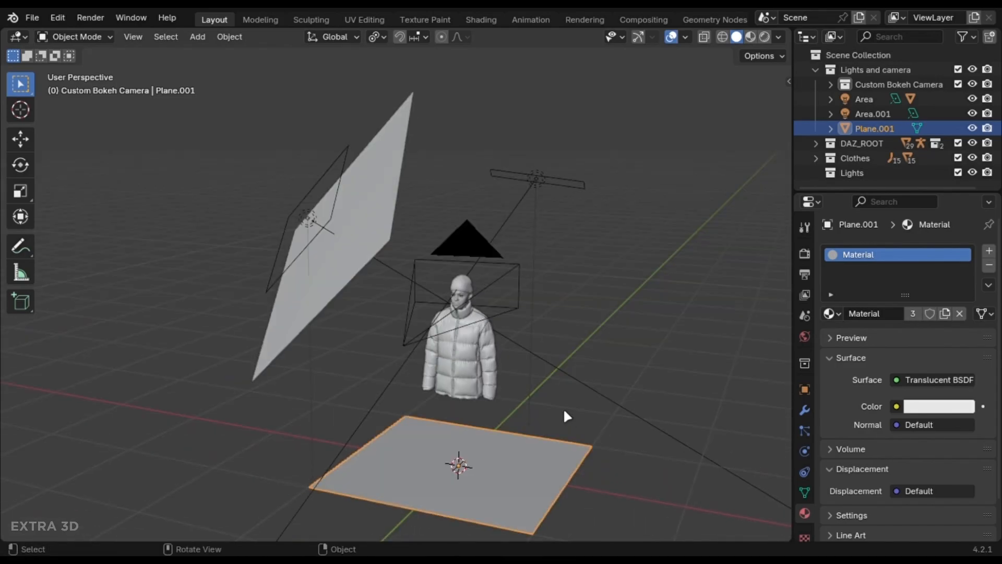
Step: Copy the location and rotation of the Area.001 light to the new plane
{"action": "left_click", "coordinate": [540, 193], "text": "shift"}
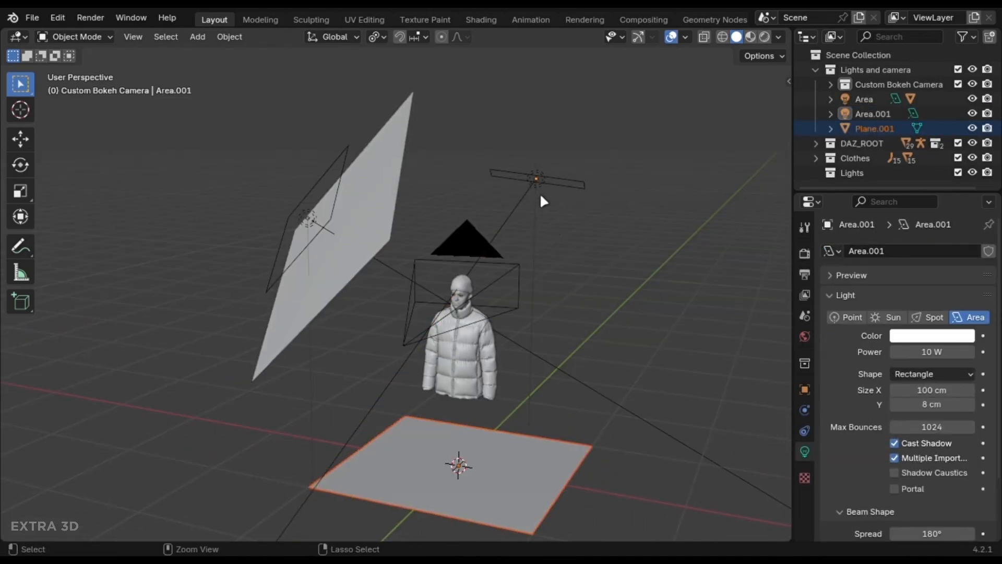
{"action": "key", "text": "ctrl+c"}
{"action": "left_click", "coordinate": [559, 211]}
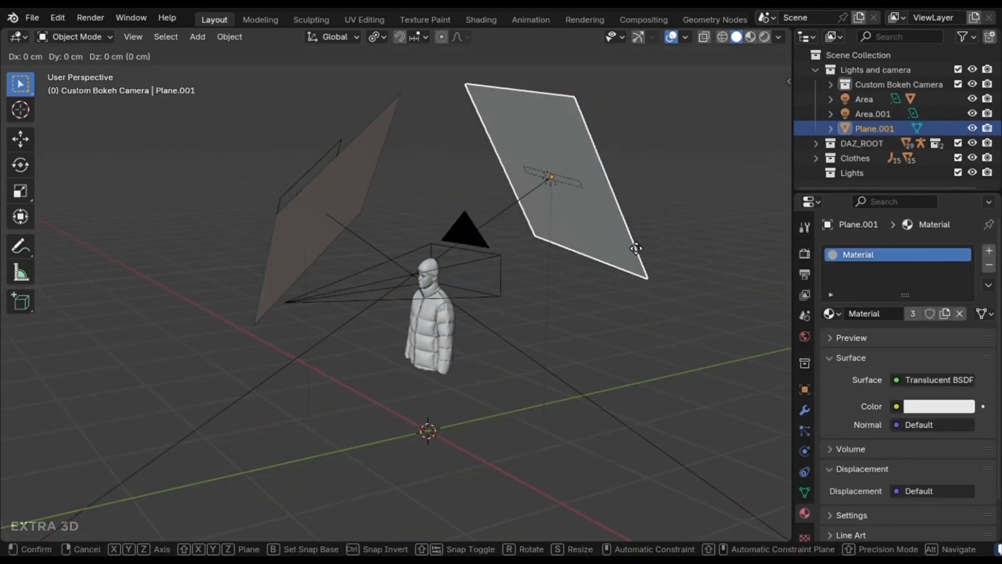
Step: Move the plane along its local Z axis so it sits in front of the Area.001 light, facing the character
{"action": "key", "text": "g"}
{"action": "key", "text": "z"}
{"action": "key", "text": "z"}
{"action": "left_click", "coordinate": [626, 256]}
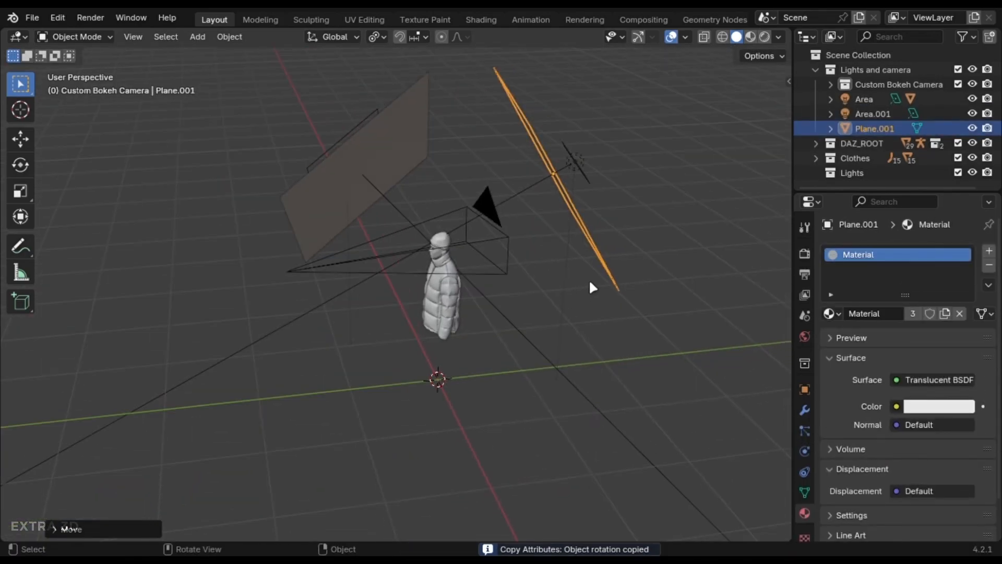
{"action": "key", "text": "g"}
{"action": "key", "text": "z"}
{"action": "key", "text": "z"}
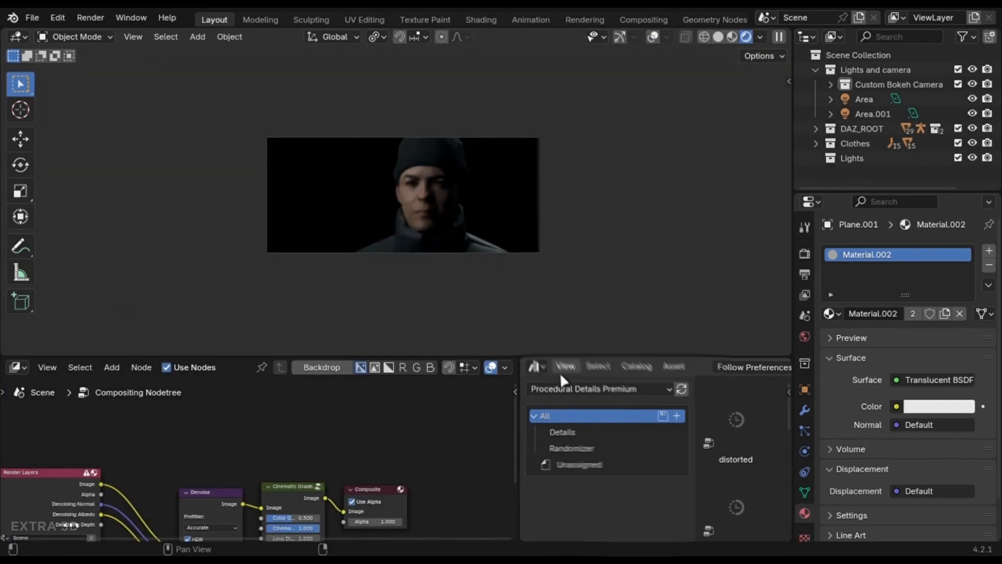
Step: Switch the asset library to Premium Cinematic Starter Pack v2.1, widen the asset browser and show the Lens Effect assets beside the compositing nodes
{"action": "left_click", "coordinate": [559, 387]}
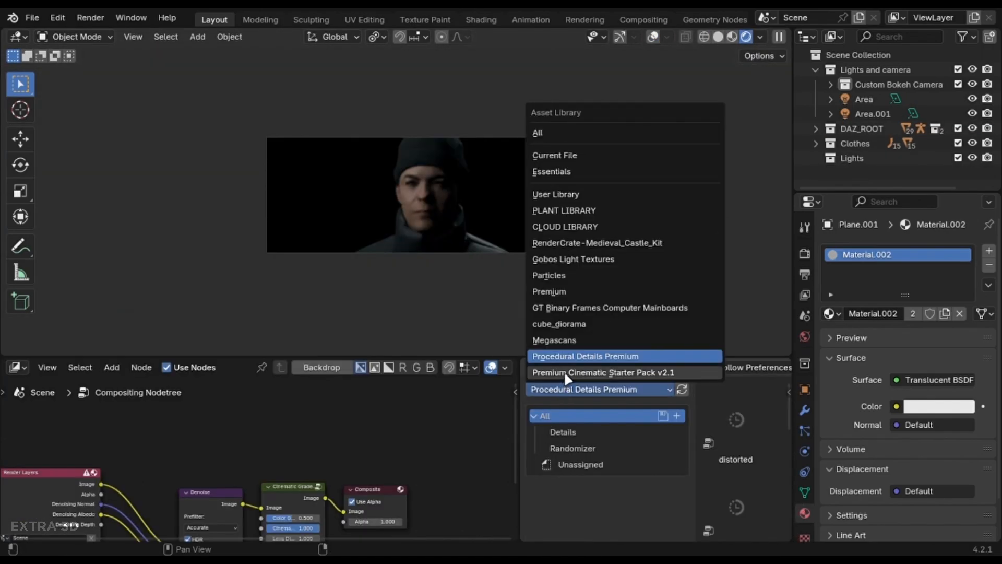
{"action": "left_click", "coordinate": [564, 368]}
{"action": "left_click_drag", "start_coordinate": [528, 390], "coordinate": [377, 391]}
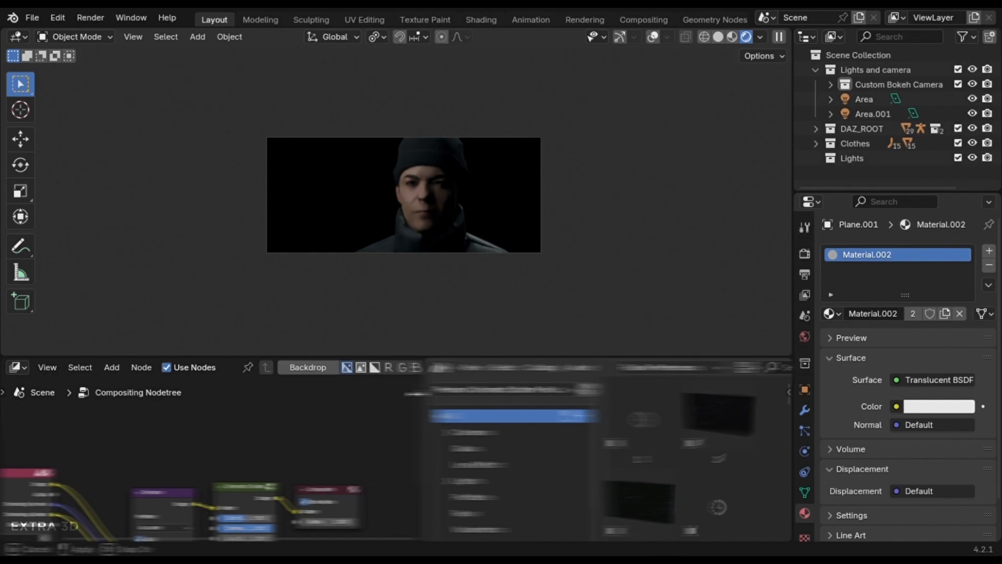
{"action": "key", "text": "Home"}
{"action": "scroll", "coordinate": [323, 457], "scroll_direction": "up", "scroll_amount": 2}
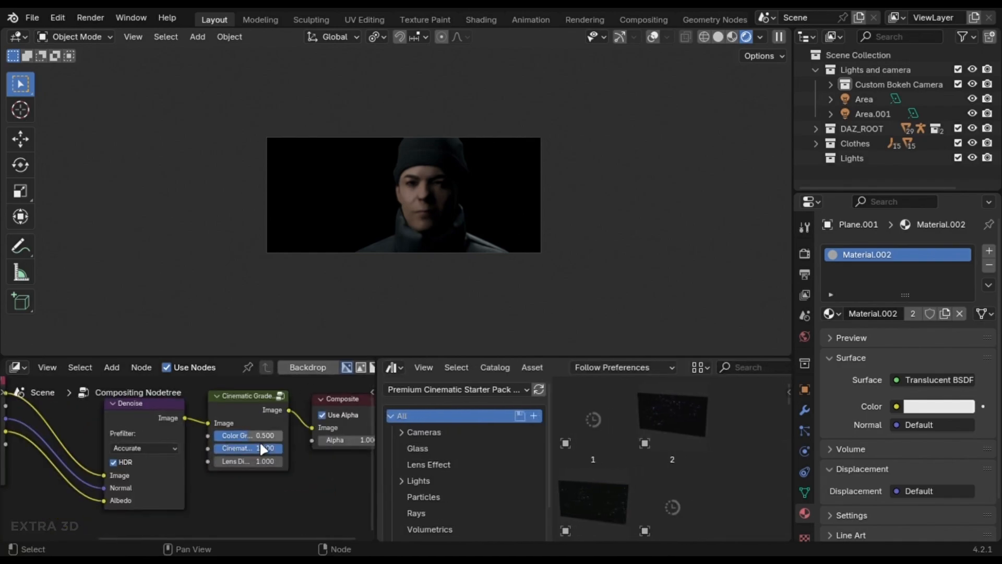
{"action": "left_click", "coordinate": [455, 464]}
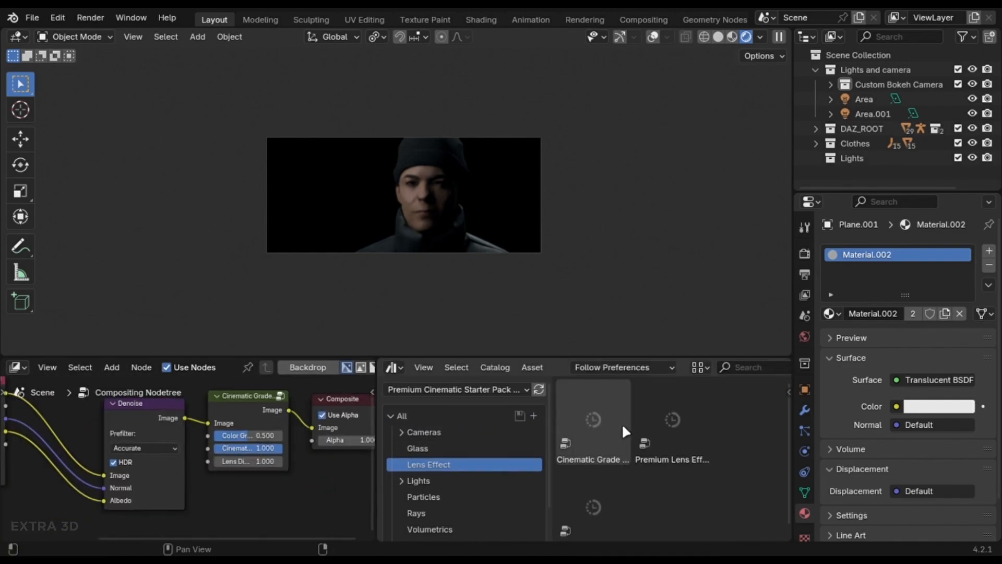
{"action": "mouse_move", "coordinate": [598, 430]}
{"action": "left_mouse_down"}
{"action": "mouse_move", "coordinate": [538, 465]}
{"action": "mouse_move", "coordinate": [235, 418]}
{"action": "mouse_move", "coordinate": [225, 454]}
{"action": "mouse_move", "coordinate": [555, 472]}
{"action": "mouse_move", "coordinate": [611, 437]}
{"action": "left_mouse_up"}
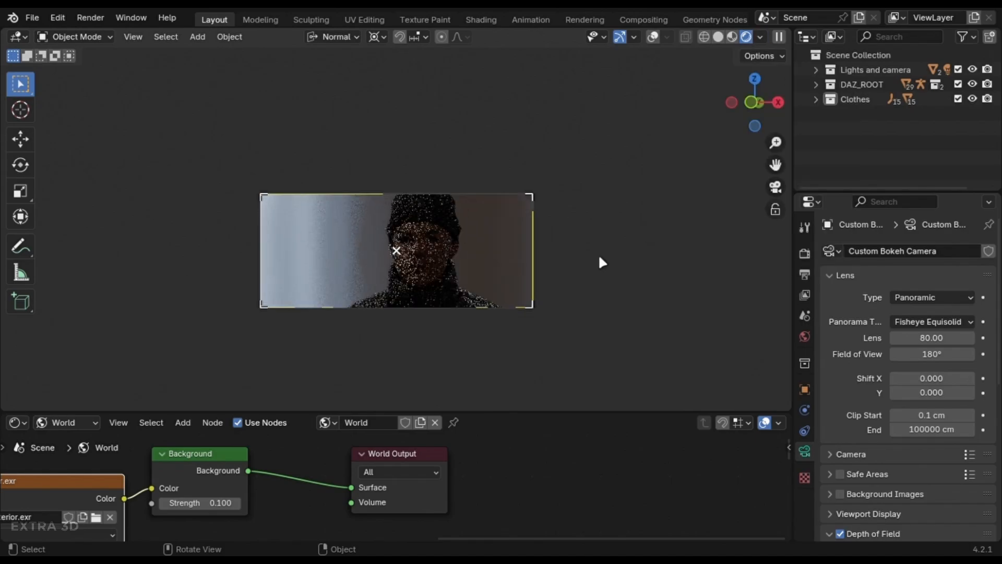
Step: Set the rendered viewport's compositor to Camera to preview the compositing effects on the framed character
{"action": "left_click", "coordinate": [760, 36]}
{"action": "left_click", "coordinate": [741, 260]}
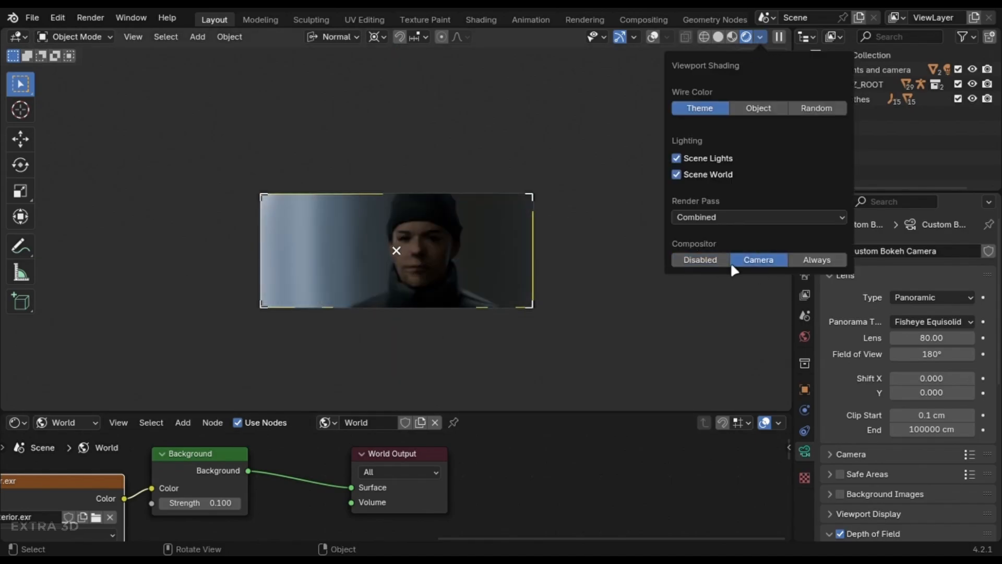
{"action": "middle_click_drag", "start_coordinate": [536, 359], "coordinate": [652, 185]}
{"action": "scroll", "coordinate": [652, 186], "scroll_direction": "down", "scroll_amount": 7}
{"action": "scroll", "coordinate": [651, 186], "scroll_direction": "up", "scroll_amount": 5}
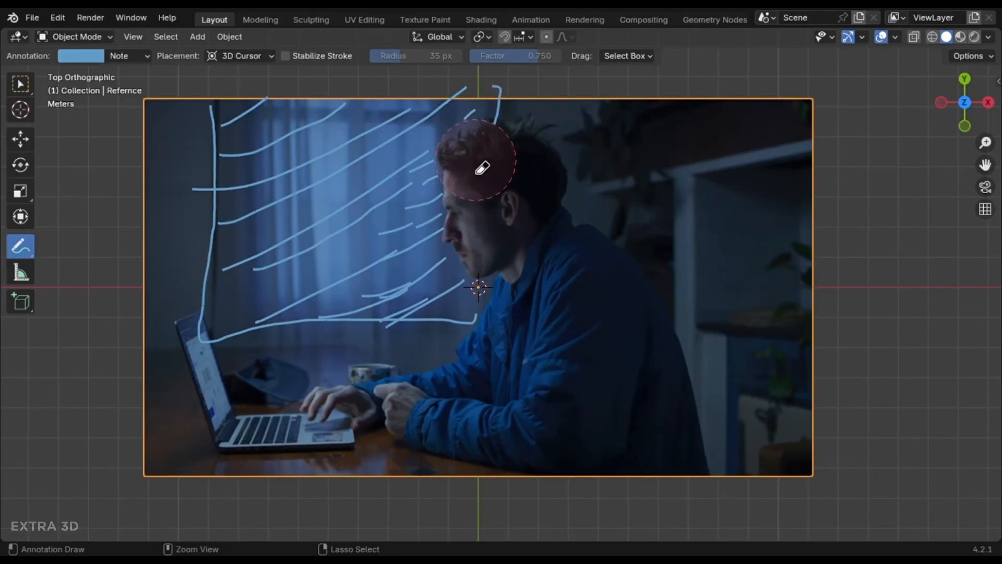
Step: Examine the window light in the reference photo and the curtained windows in the interior HDRI, and pick the Annotate tool
{"action": "scroll", "coordinate": [557, 217], "scroll_direction": "down", "scroll_amount": 3}
{"action": "scroll", "coordinate": [443, 289], "scroll_direction": "up", "scroll_amount": 2}
{"action": "scroll", "coordinate": [443, 290], "scroll_direction": "up", "scroll_amount": 2}
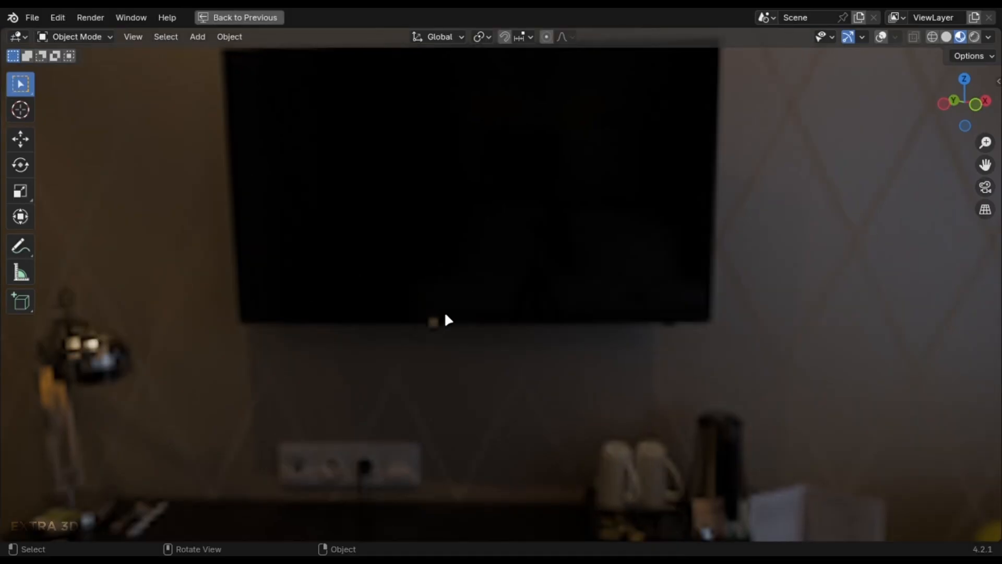
{"action": "middle_click_drag", "start_coordinate": [404, 347], "coordinate": [255, 342]}
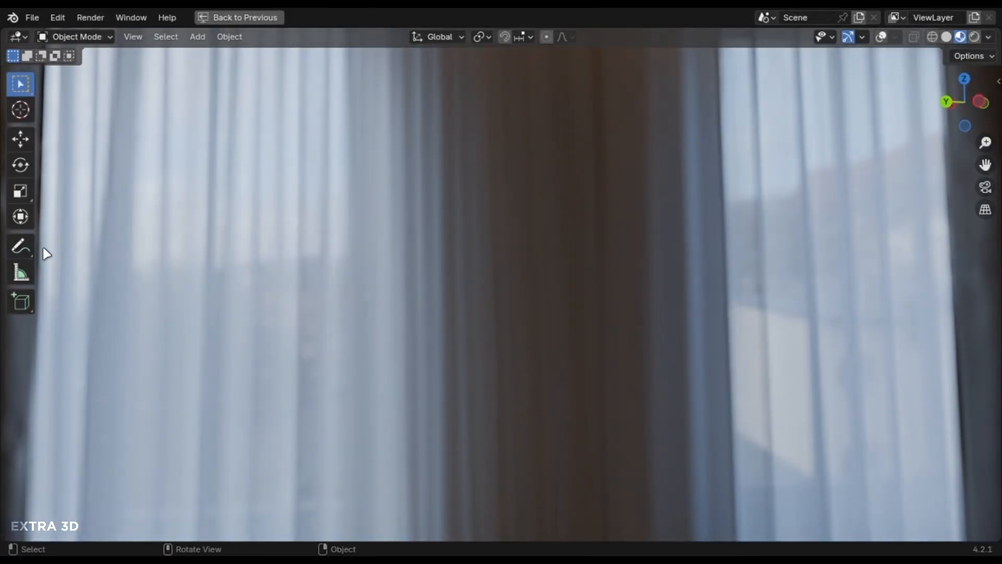
{"action": "left_click", "coordinate": [21, 246]}
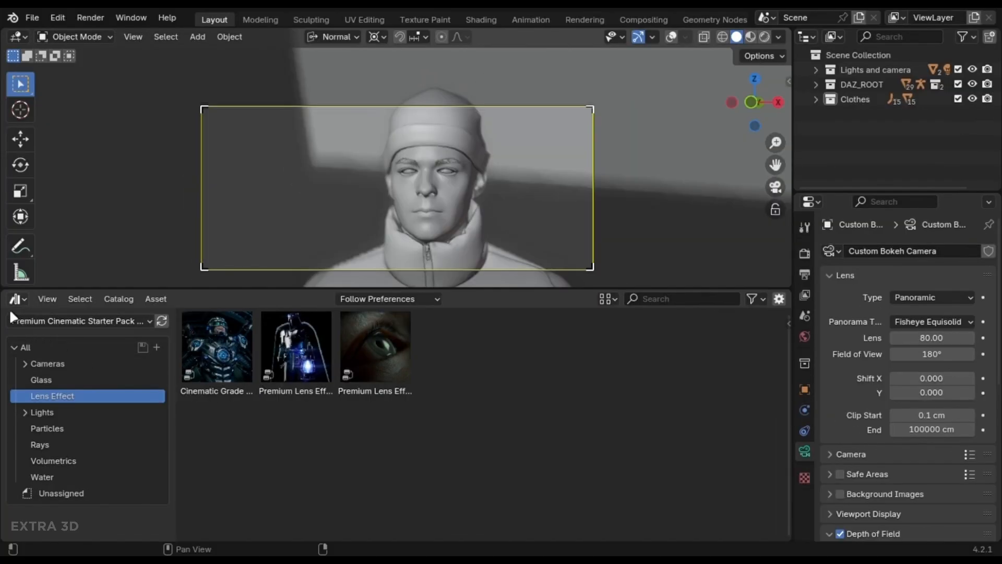
Step: Switch the asset browser area to the Shader Editor and display the World node tree
{"action": "left_click", "coordinate": [18, 299]}
{"action": "left_click", "coordinate": [45, 435]}
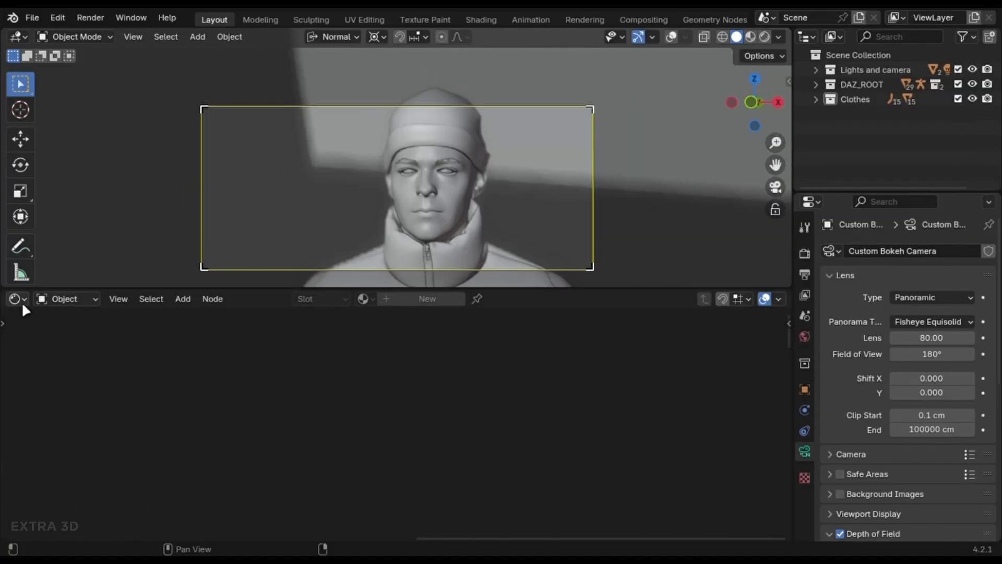
{"action": "left_click", "coordinate": [68, 353]}
{"action": "scroll", "coordinate": [261, 428], "scroll_direction": "up", "scroll_amount": 2}
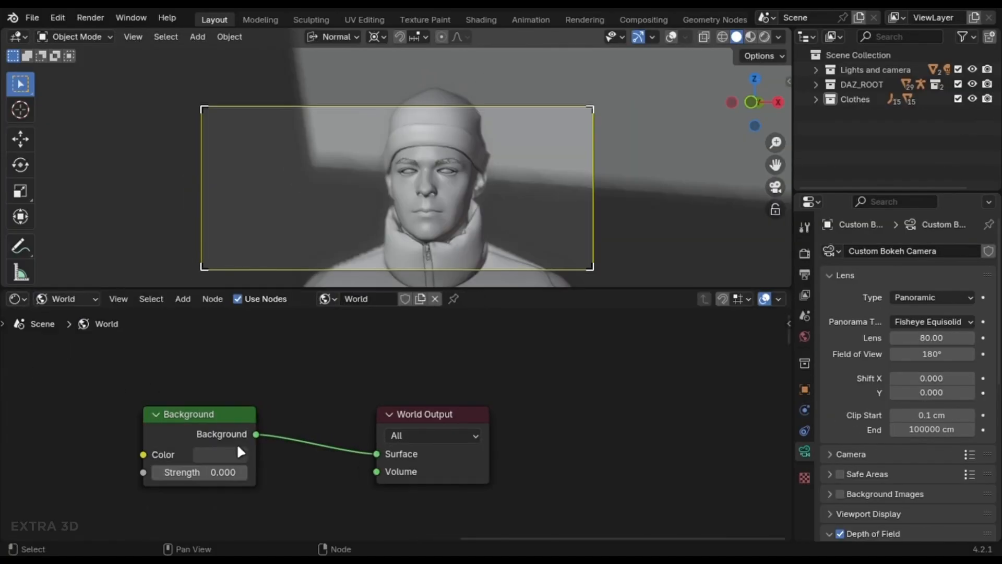
Step: Connect an Environment Texture with Mapping and Texture Coordinate nodes to the Background color and load interior.exr
{"action": "middle_click_drag", "start_coordinate": [237, 443], "coordinate": [655, 323]}
{"action": "key", "text": "ctrl+t"}
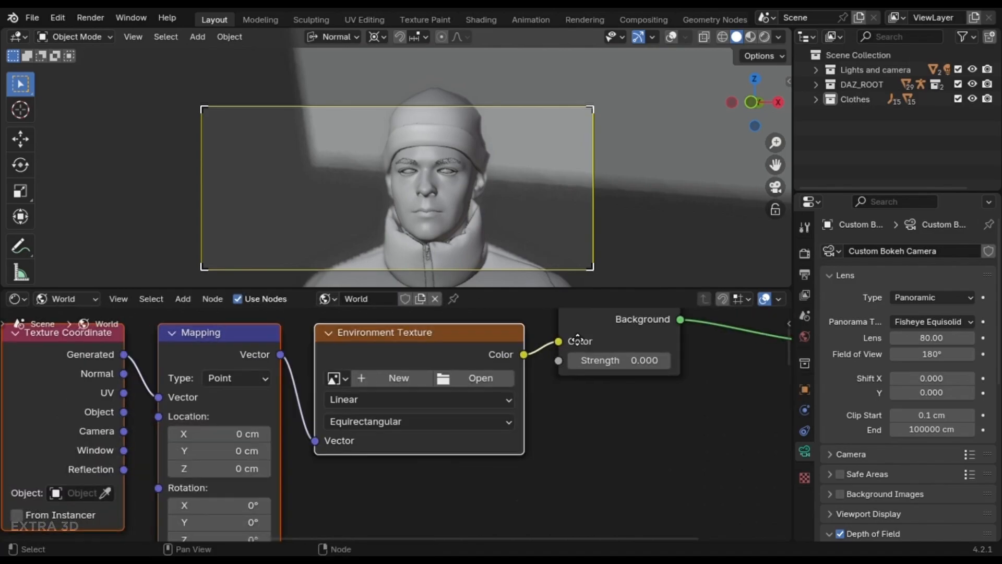
{"action": "scroll", "coordinate": [600, 340], "scroll_direction": "up", "scroll_amount": 1}
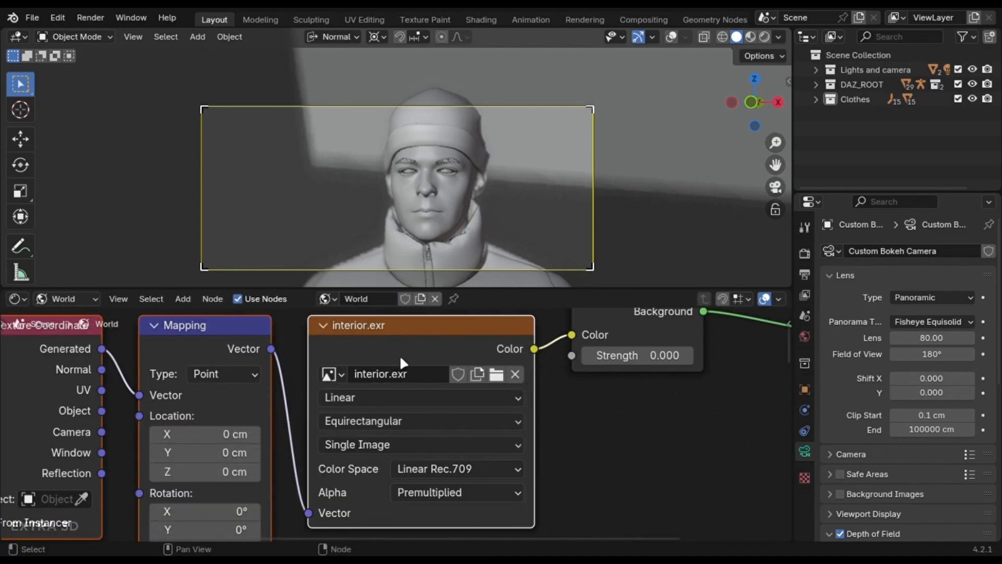
Step: Set the Mapping node's Z rotation to -136° to turn the curtained window behind the character
{"action": "scroll", "coordinate": [400, 408], "scroll_direction": "down", "scroll_amount": 4}
{"action": "scroll", "coordinate": [396, 475], "scroll_direction": "up", "scroll_amount": 2}
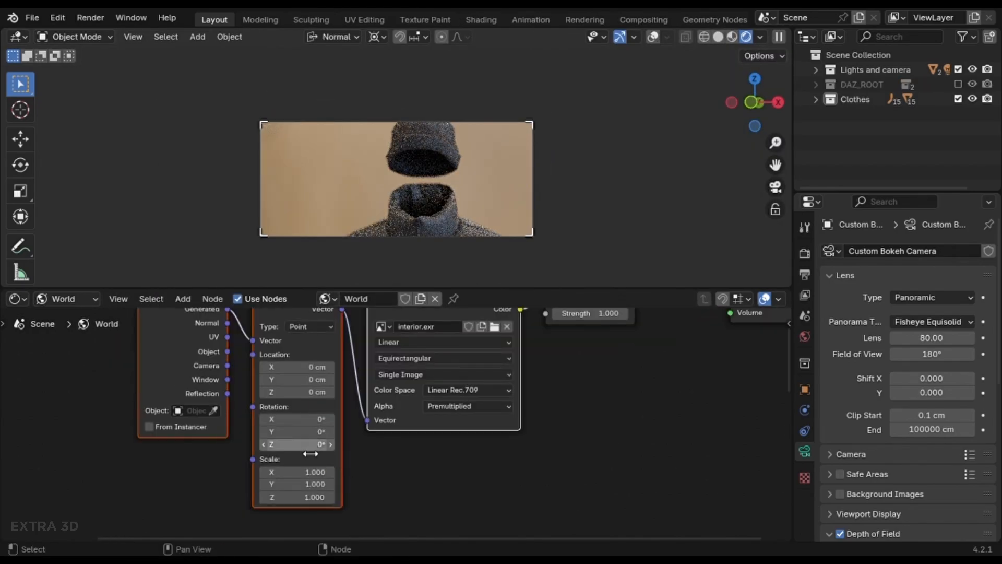
{"action": "left_click", "coordinate": [312, 448]}
{"action": "type", "text": "-"}
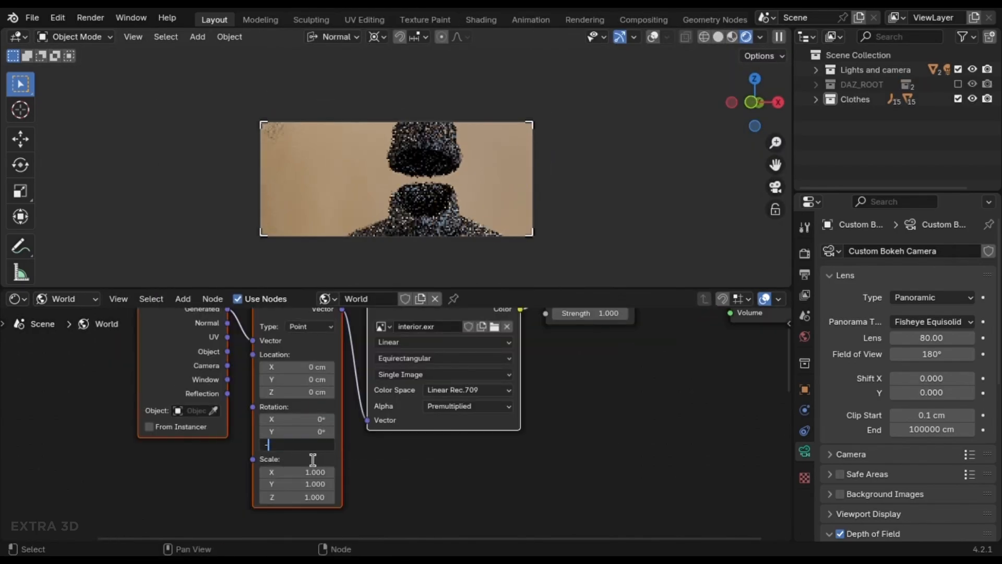
{"action": "type", "text": "136"}
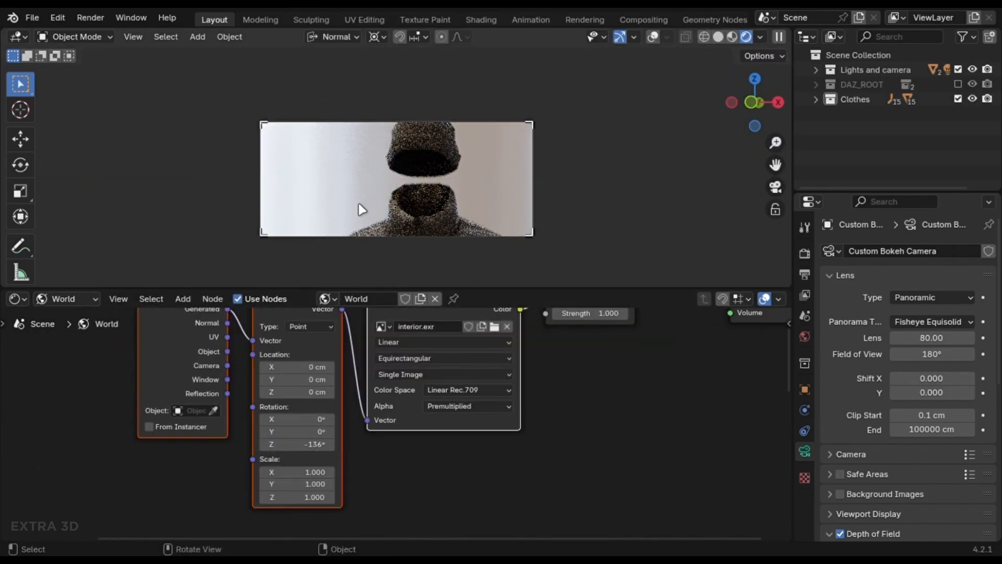
Step: Set the world Background strength to 0.1 and view the scene through the camera
{"action": "key", "text": "KP_0"}
{"action": "middle_click_drag", "start_coordinate": [575, 340], "coordinate": [405, 475]}
{"action": "scroll", "coordinate": [457, 421], "scroll_direction": "up", "scroll_amount": 1}
{"action": "left_click", "coordinate": [456, 422]}
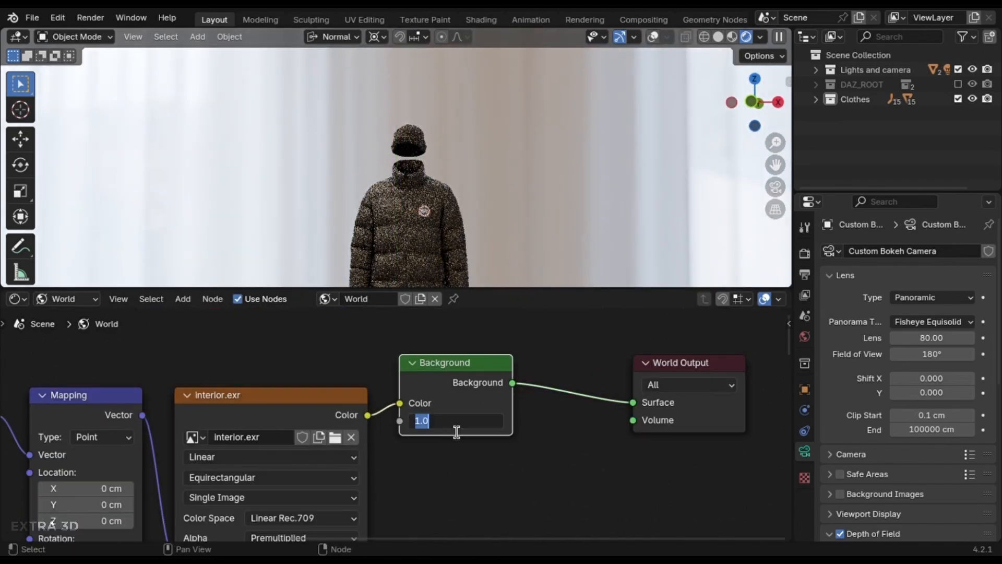
{"action": "key", "text": "KP_0"}
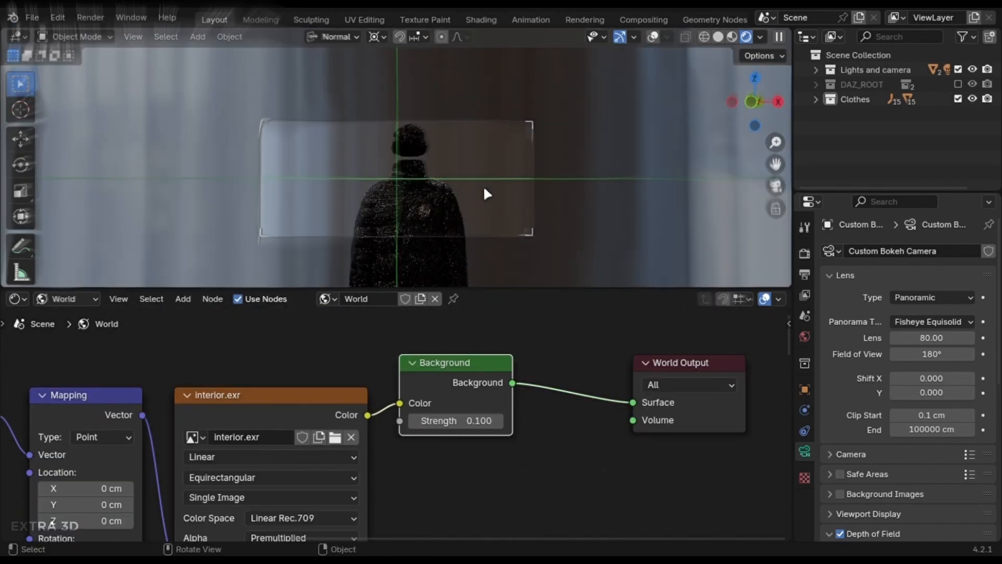
Step: Sample the camera's depth-of-field focus distance from the beanie, keeping the F-Stop at 0.8
{"action": "scroll", "coordinate": [888, 418], "scroll_direction": "down", "scroll_amount": 10}
{"action": "scroll", "coordinate": [546, 207], "scroll_direction": "up", "scroll_amount": 5}
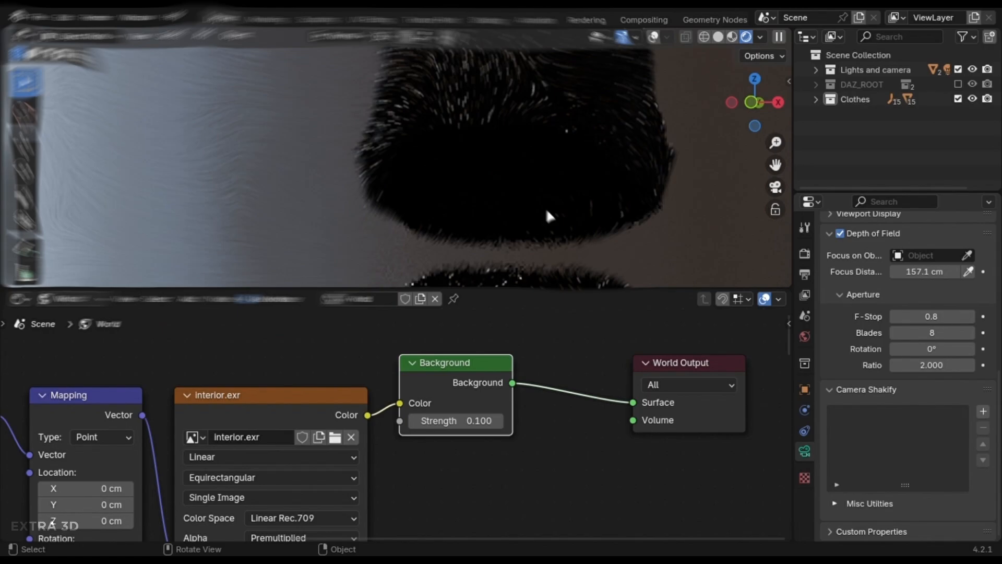
{"action": "mouse_move", "coordinate": [932, 316]}
{"action": "left_mouse_down"}
{"action": "mouse_move", "coordinate": [908, 316]}
{"action": "mouse_move", "coordinate": [921, 316]}
{"action": "left_mouse_up"}
{"action": "left_click", "coordinate": [969, 272]}
{"action": "left_click", "coordinate": [597, 196]}
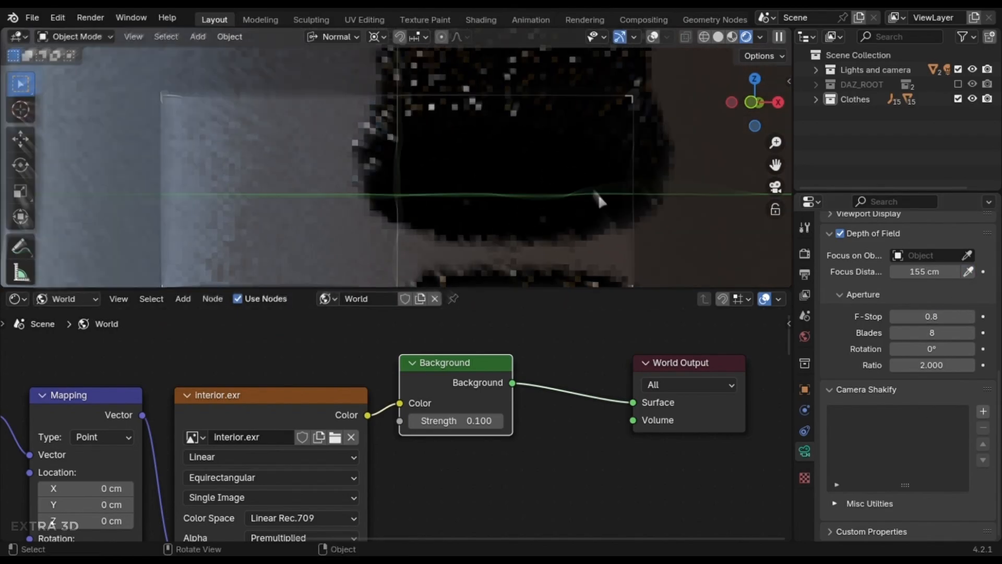
{"action": "scroll", "coordinate": [378, 219], "scroll_direction": "down", "scroll_amount": 8}
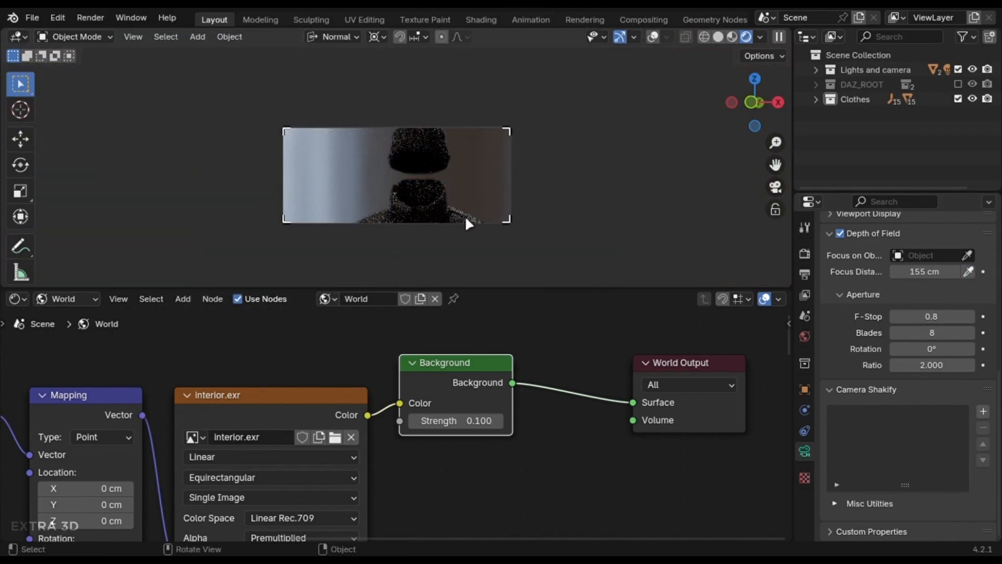
Step: Re-enable the DAZ_ROOT collection and set the viewport compositor to Camera
{"action": "left_click", "coordinate": [958, 84]}
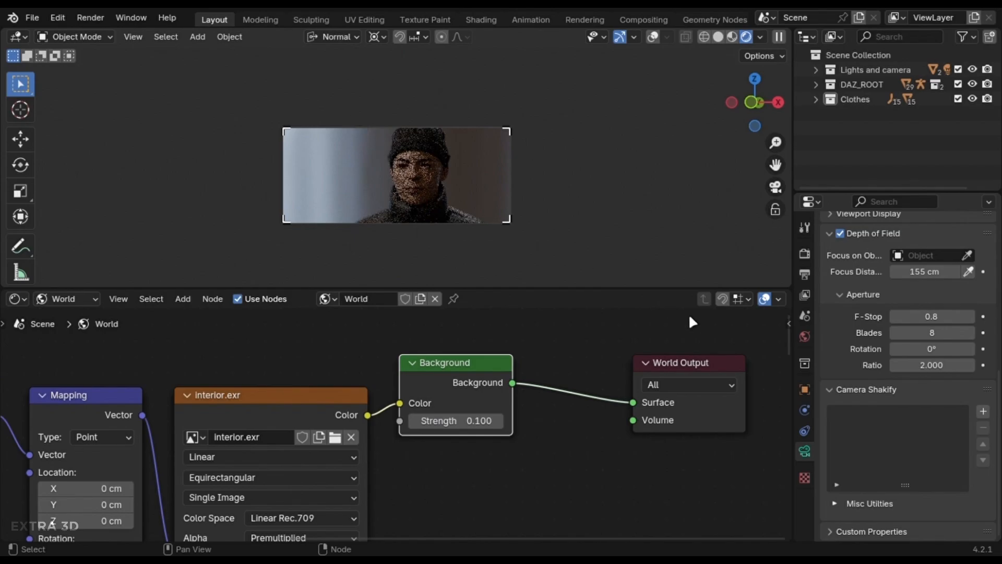
{"action": "left_click", "coordinate": [760, 36]}
{"action": "left_click", "coordinate": [762, 260]}
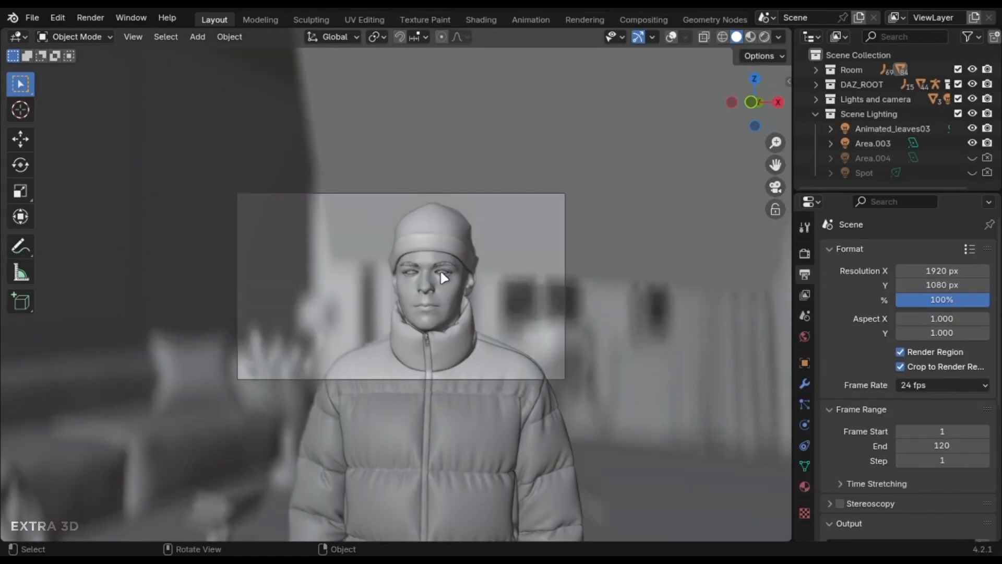
Step: Turn on the viewport overlays and isolate the Area.003 light above the room in local view
{"action": "middle_click_drag", "start_coordinate": [440, 269], "coordinate": [577, 284]}
{"action": "left_click", "coordinate": [672, 37]}
{"action": "middle_click_drag", "start_coordinate": [640, 178], "coordinate": [418, 186]}
{"action": "left_click", "coordinate": [534, 146]}
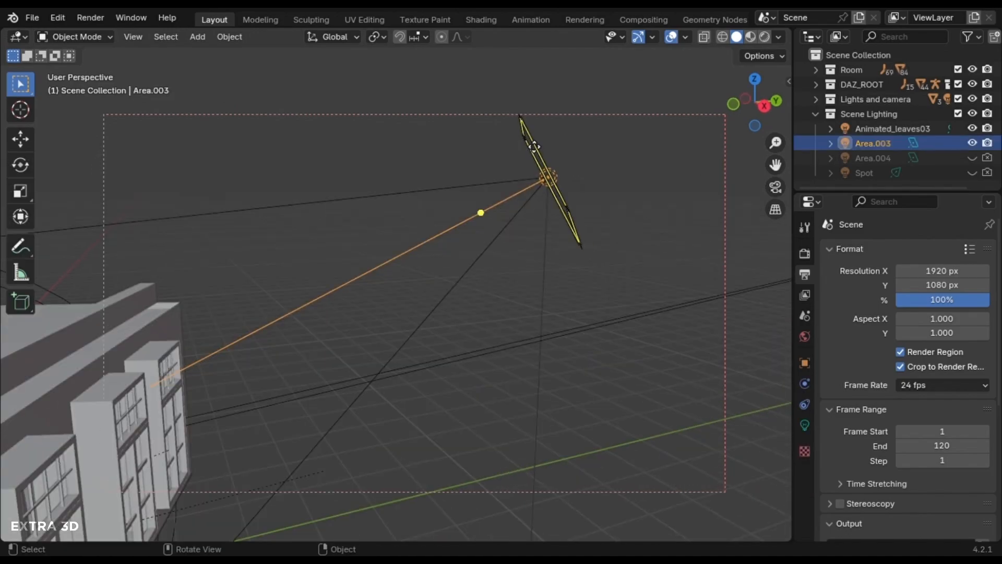
{"action": "key", "text": "KP_Divide"}
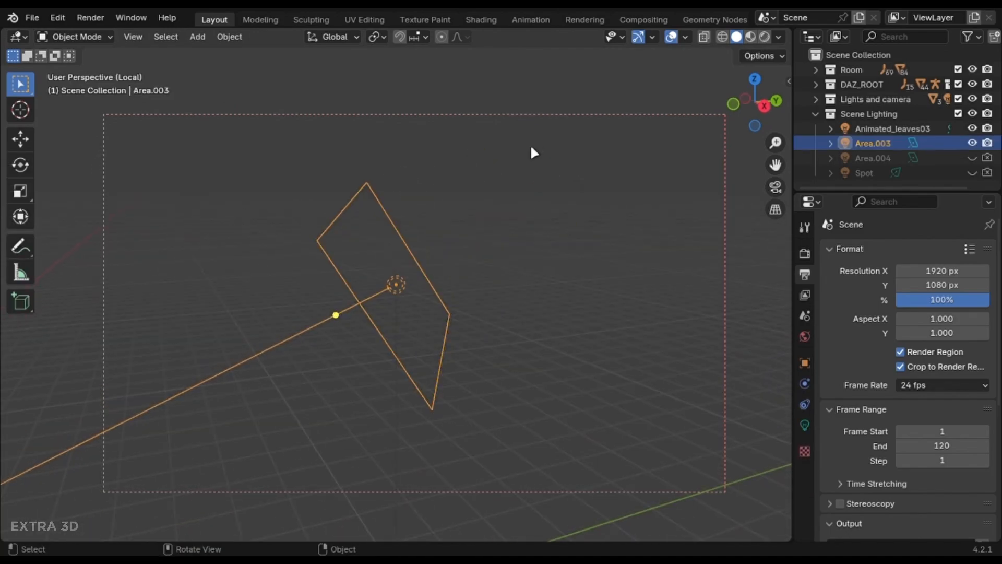
Step: Open the light settings of Area.003 and look through them down past Beam Shape
{"action": "middle_click_drag", "start_coordinate": [550, 389], "coordinate": [808, 453]}
{"action": "left_click", "coordinate": [804, 425]}
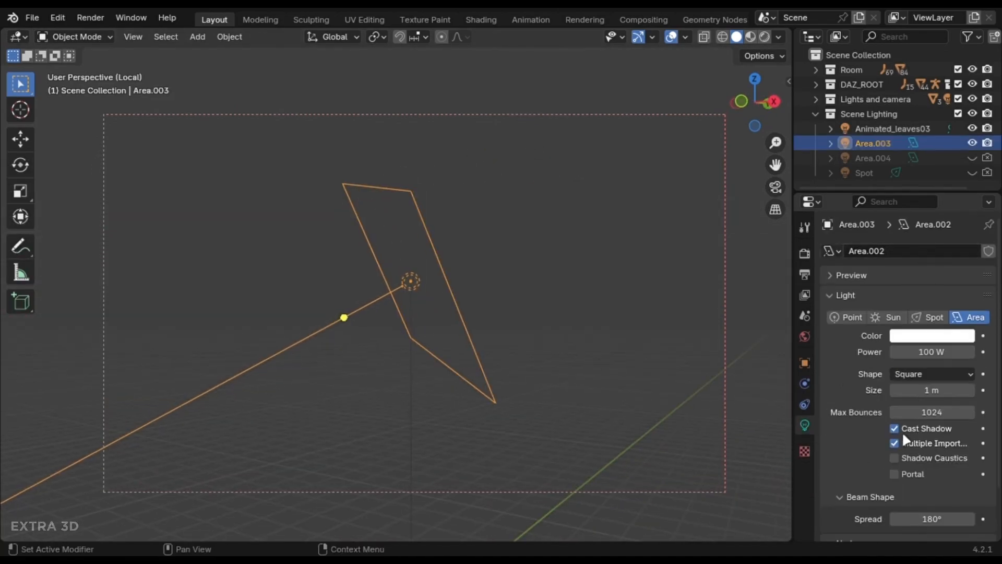
{"action": "scroll", "coordinate": [902, 431], "scroll_direction": "down", "scroll_amount": 3}
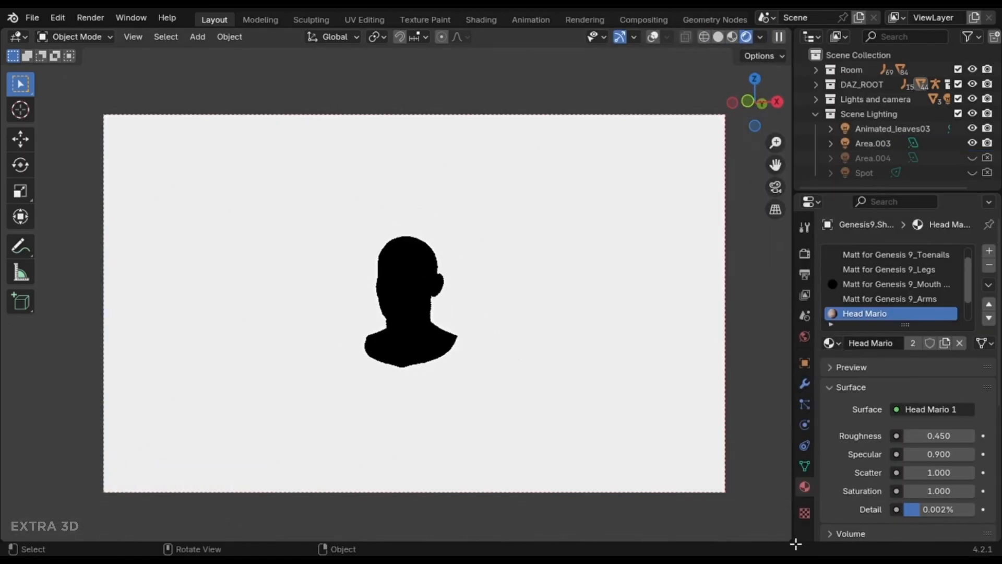
Step: Open the World shader nodes below the viewport and examine how Light Path and both Background nodes feed the Mix Shader
{"action": "left_click_drag", "start_coordinate": [794, 544], "coordinate": [794, 413]}
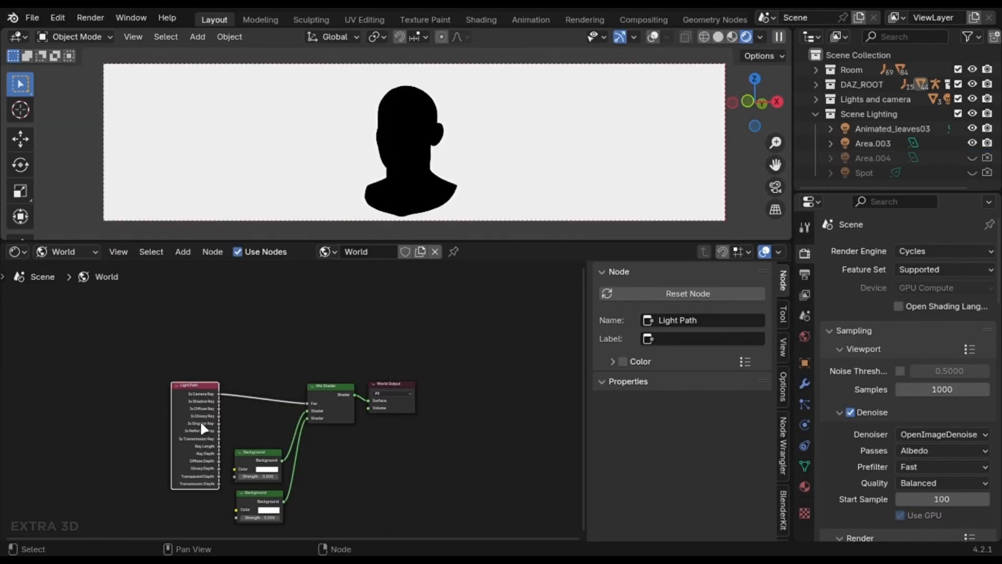
{"action": "left_click_drag", "start_coordinate": [201, 423], "coordinate": [267, 370]}
{"action": "scroll", "coordinate": [301, 449], "scroll_direction": "up", "scroll_amount": 4}
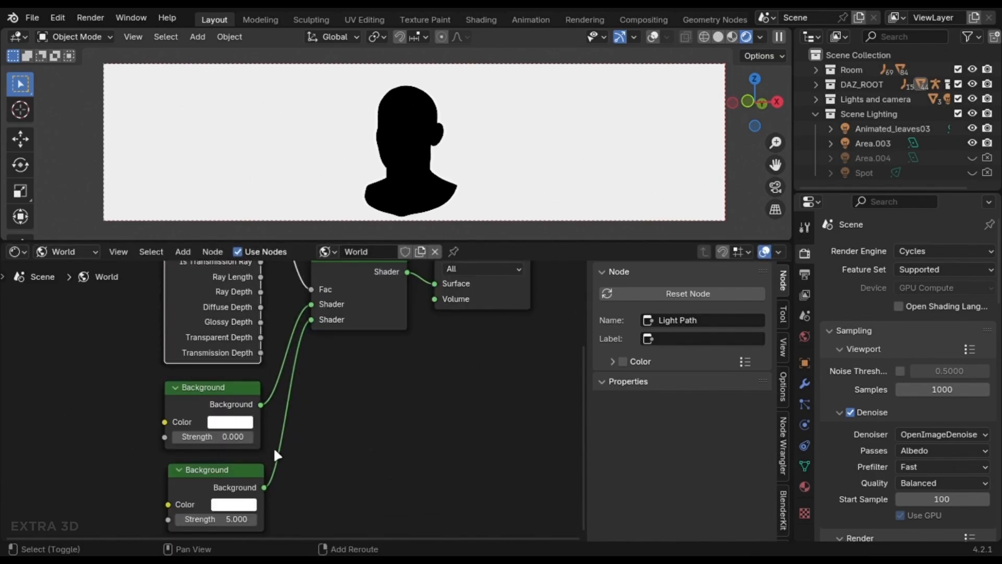
{"action": "key", "text": "ctrl+space"}
{"action": "scroll", "coordinate": [329, 381], "scroll_direction": "up", "scroll_amount": 5}
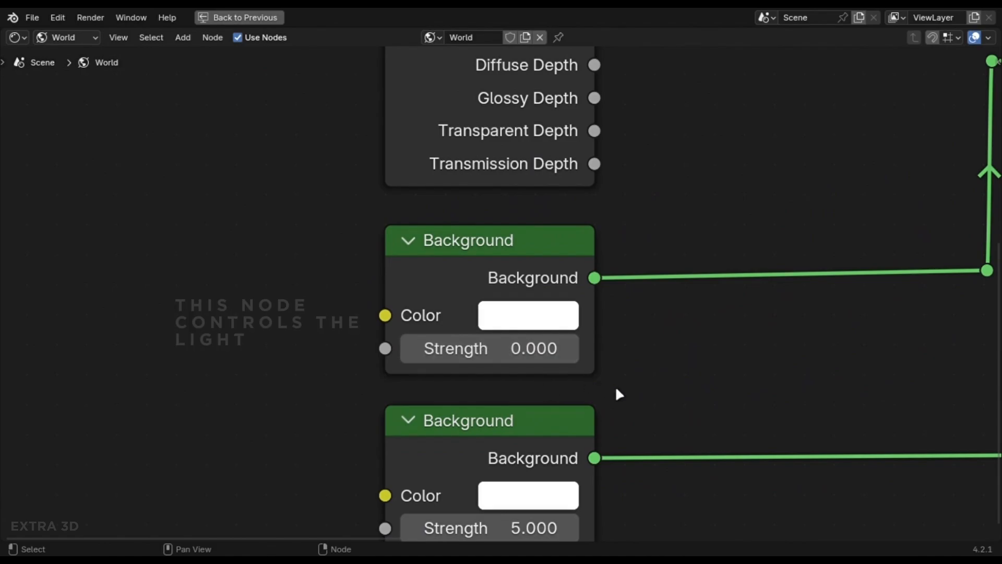
{"action": "middle_click_drag", "start_coordinate": [616, 390], "coordinate": [608, 253]}
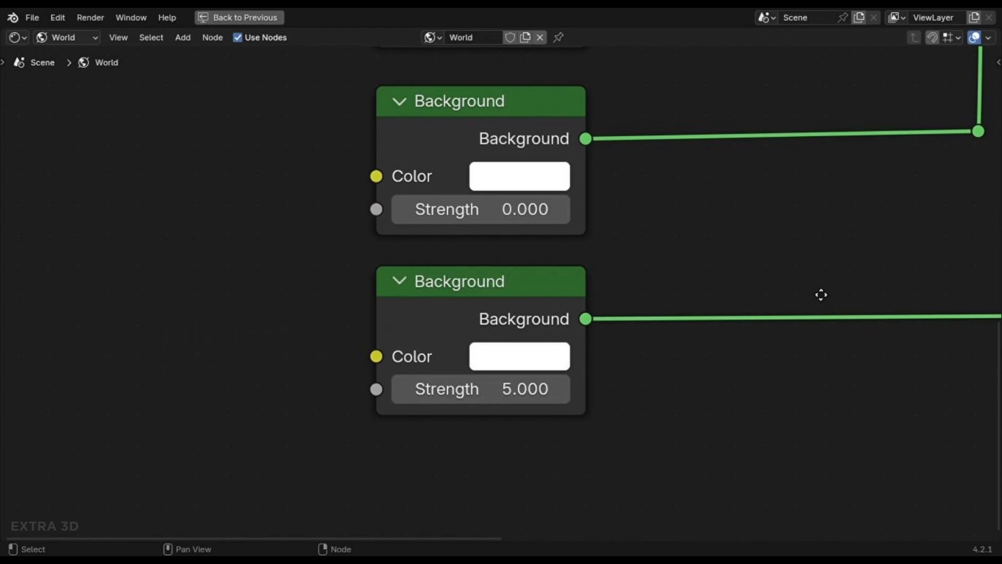
{"action": "middle_click_drag", "start_coordinate": [822, 295], "coordinate": [365, 177]}
{"action": "scroll", "coordinate": [452, 304], "scroll_direction": "down", "scroll_amount": 3}
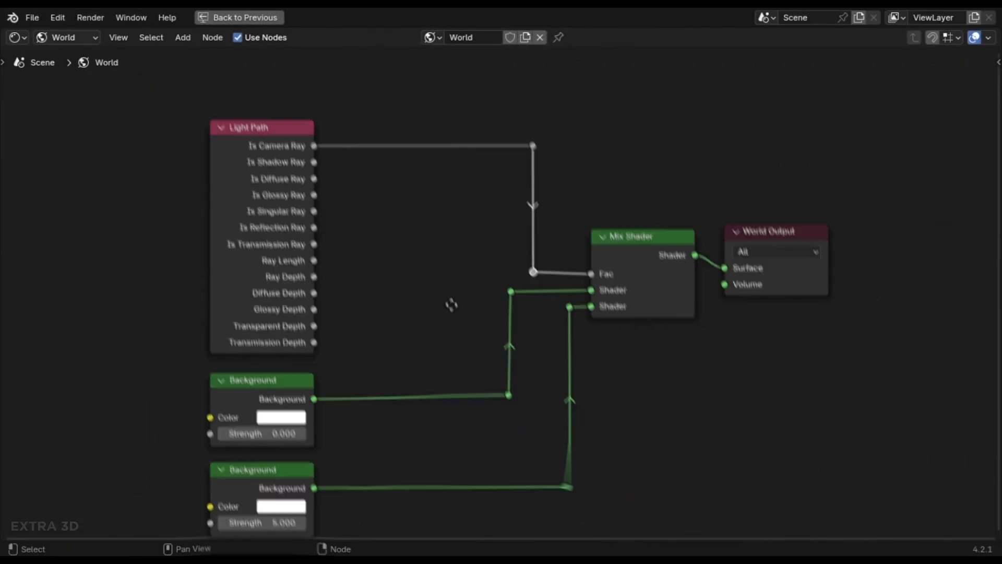
{"action": "middle_click_drag", "start_coordinate": [452, 304], "coordinate": [441, 266]}
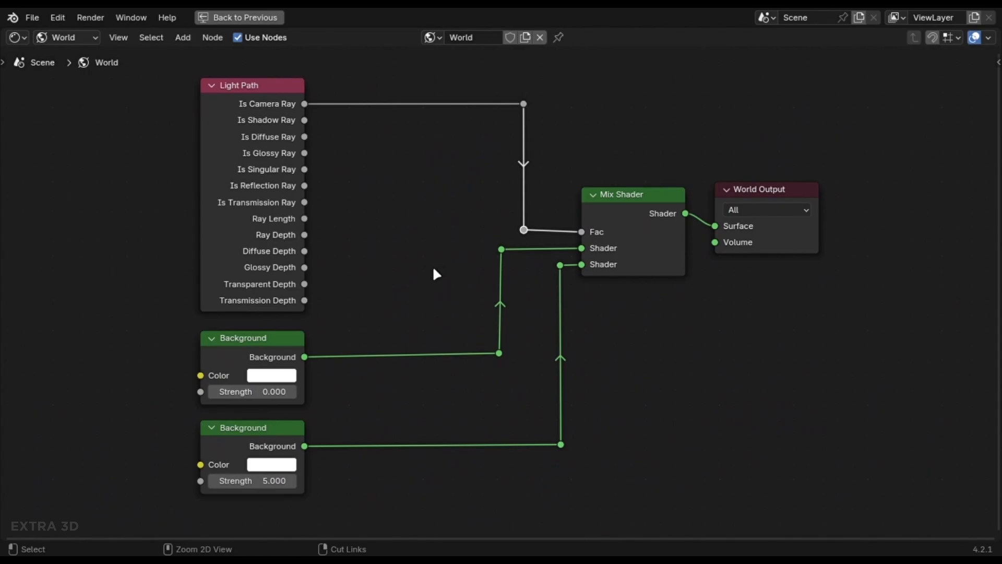
{"action": "key", "text": "ctrl+space"}
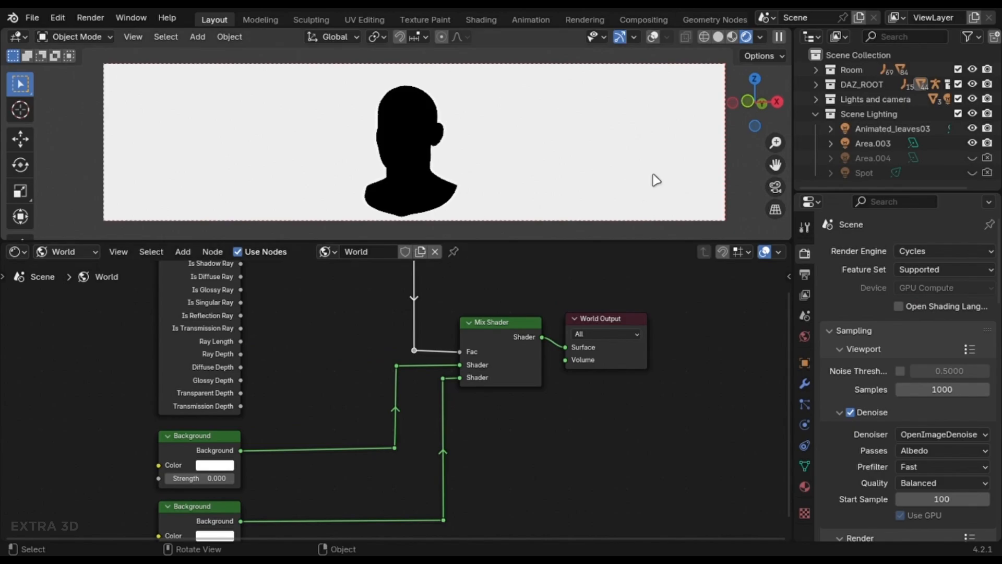
Step: Leave local view in solid shading and exclude the DAZ_ROOT and Lights and camera collections
{"action": "key", "text": "z"}
{"action": "key", "text": "6"}
{"action": "key", "text": "slash"}
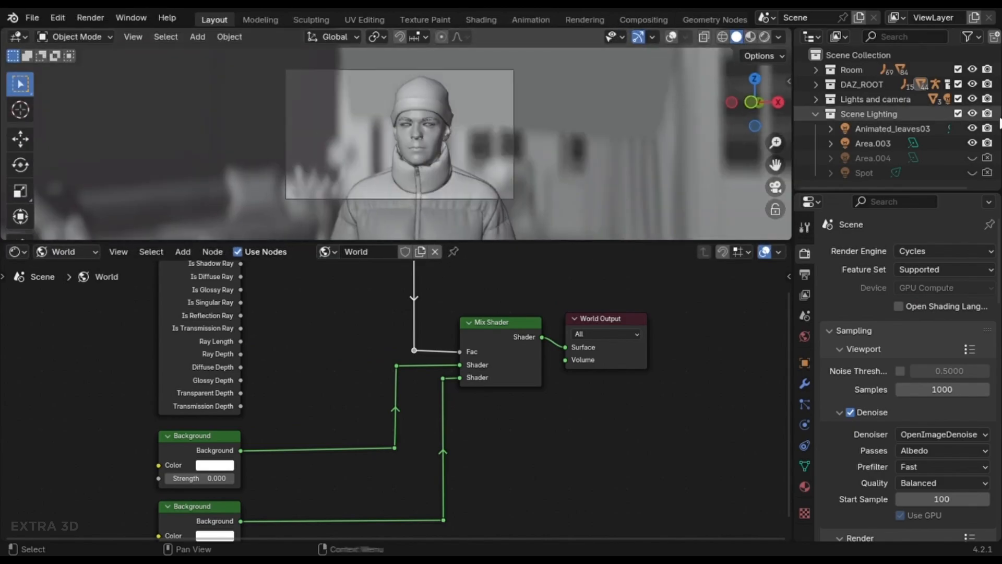
{"action": "left_click", "coordinate": [958, 84]}
{"action": "left_click", "coordinate": [958, 98]}
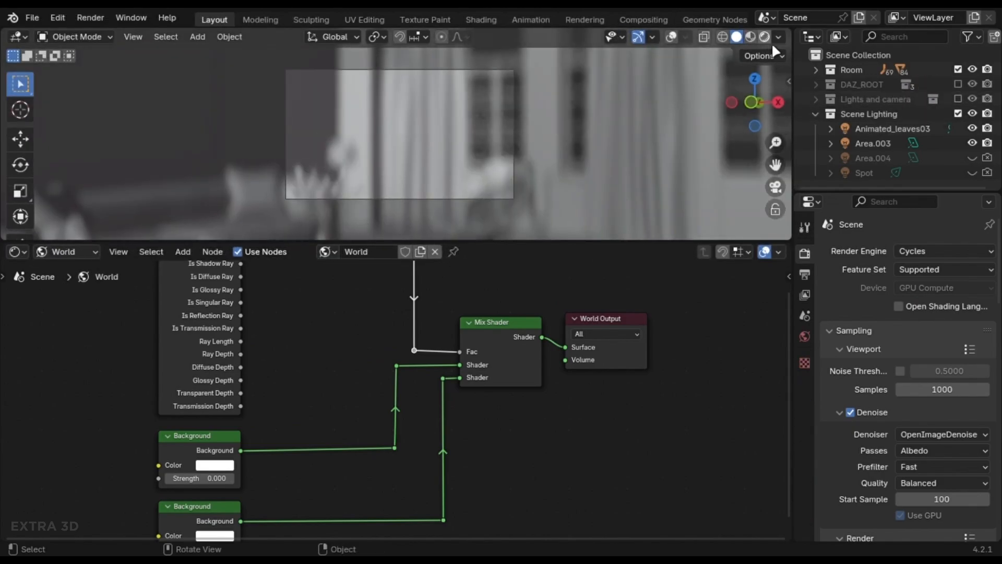
Step: Preview the room in rendered shading with a render region around the camera frame, and enlarge the viewport
{"action": "left_click", "coordinate": [767, 39]}
{"action": "left_click", "coordinate": [815, 114]}
{"action": "key", "text": "ctrl+b"}
{"action": "left_click_drag", "start_coordinate": [293, 66], "coordinate": [294, 68]}
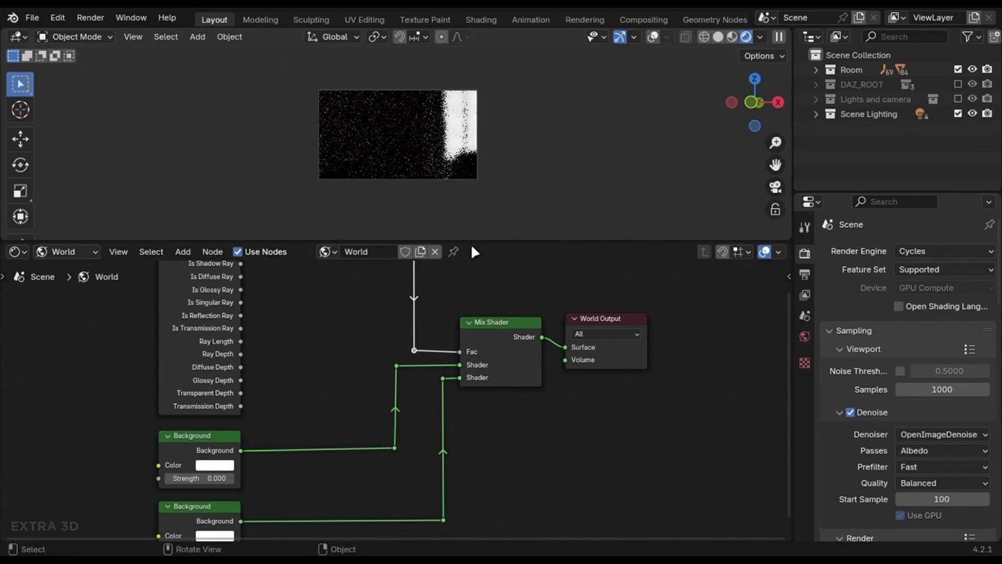
{"action": "left_click_drag", "start_coordinate": [471, 244], "coordinate": [471, 353]}
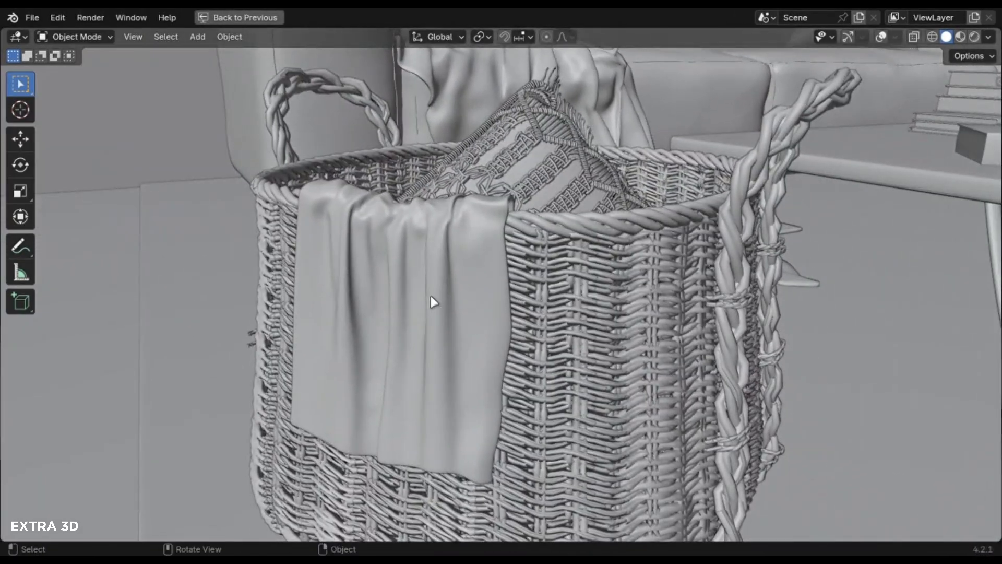
Step: Examine the room's furnishings in solid shading: wicker basket, sofa, tulip vase, floor lamp, armchair and coffee table
{"action": "middle_click_drag", "start_coordinate": [432, 303], "coordinate": [473, 304]}
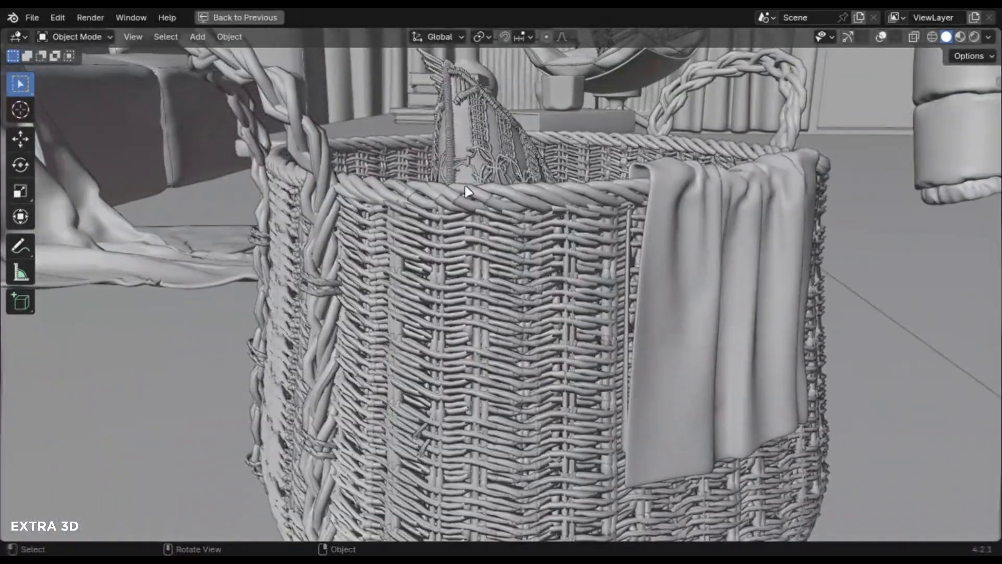
{"action": "middle_click_drag", "start_coordinate": [467, 191], "coordinate": [139, 201]}
{"action": "scroll", "coordinate": [401, 163], "scroll_direction": "down", "scroll_amount": 6}
{"action": "middle_click_drag", "start_coordinate": [401, 163], "coordinate": [465, 51], "text": "shift"}
{"action": "middle_click_drag", "start_coordinate": [470, 277], "coordinate": [230, 243]}
{"action": "scroll", "coordinate": [350, 245], "scroll_direction": "up", "scroll_amount": 3}
{"action": "middle_click_drag", "start_coordinate": [349, 246], "coordinate": [507, 294], "text": "shift"}
{"action": "scroll", "coordinate": [476, 209], "scroll_direction": "up", "scroll_amount": 3}
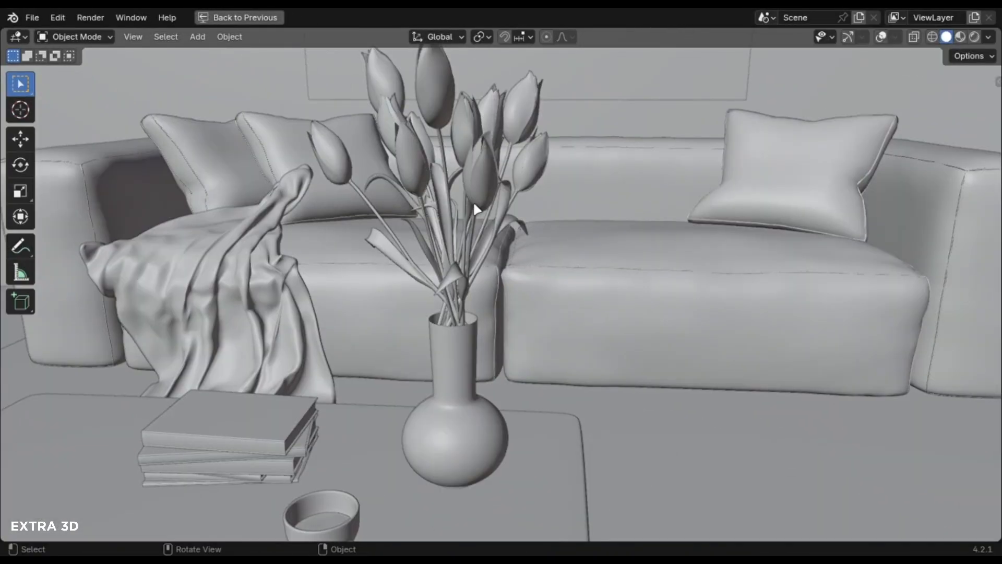
{"action": "middle_click_drag", "start_coordinate": [474, 205], "coordinate": [949, 170]}
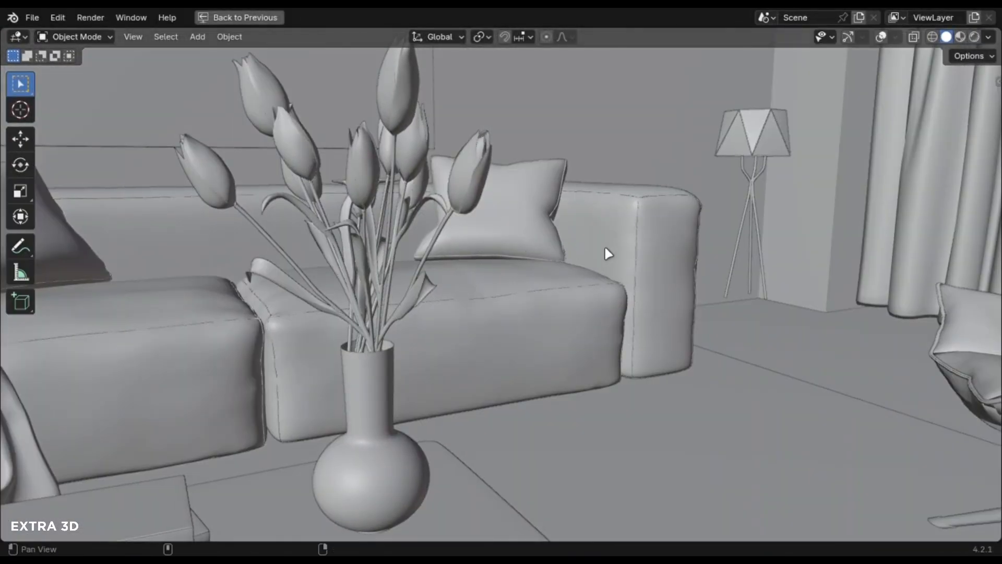
{"action": "middle_click_drag", "start_coordinate": [604, 245], "coordinate": [512, 243]}
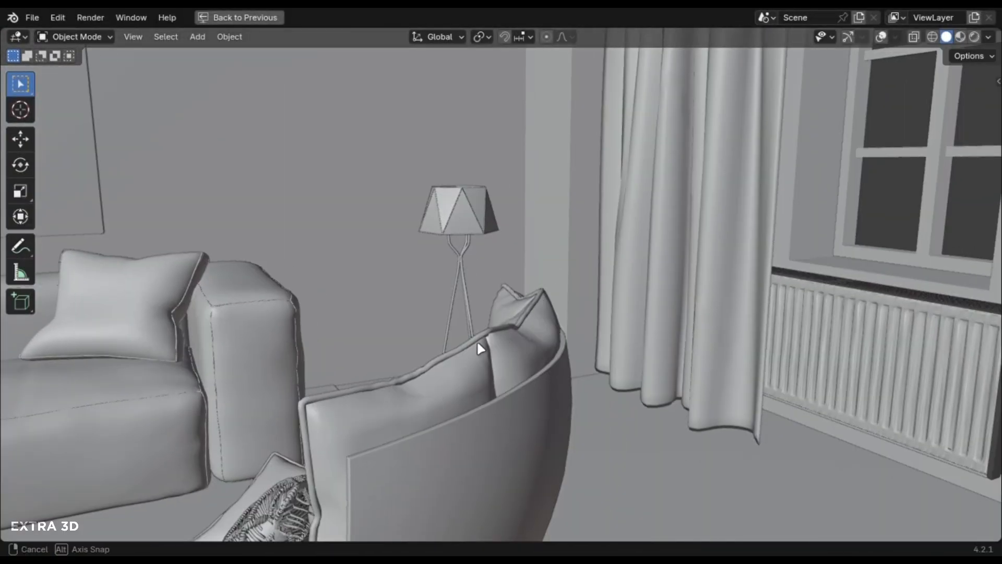
{"action": "middle_click_drag", "start_coordinate": [479, 347], "coordinate": [657, 356]}
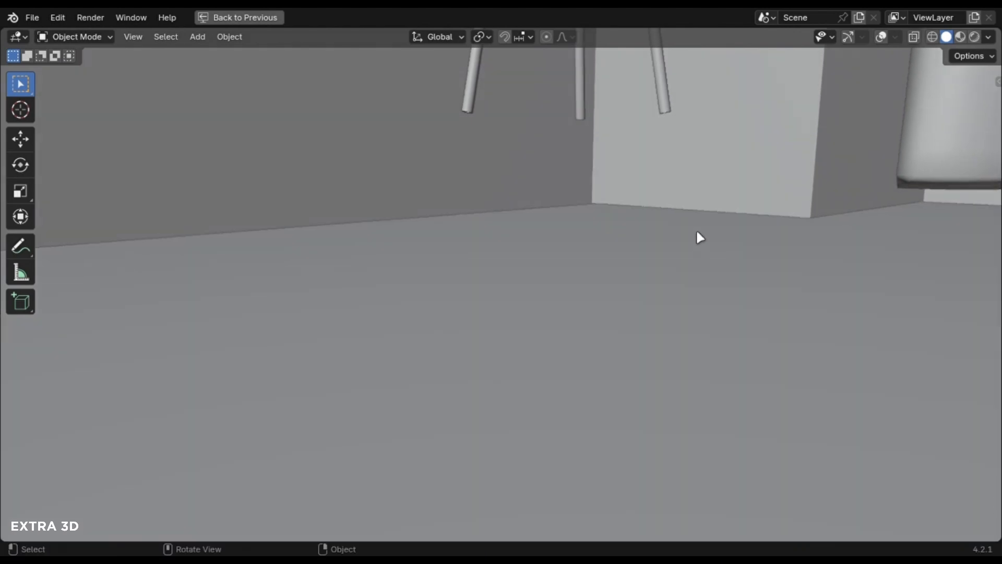
{"action": "middle_click_drag", "start_coordinate": [697, 231], "coordinate": [629, 279]}
{"action": "scroll", "coordinate": [629, 271], "scroll_direction": "down", "scroll_amount": 4}
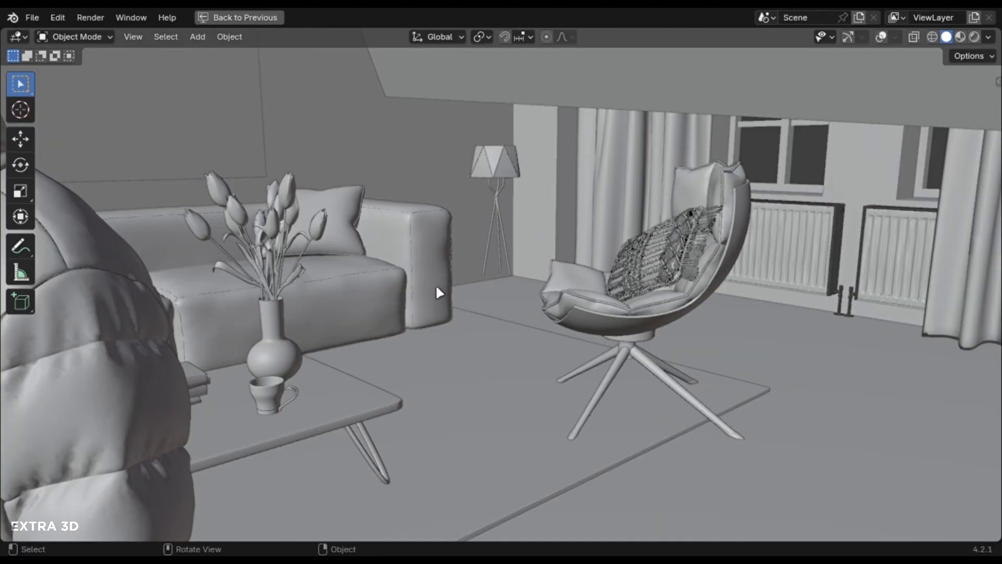
{"action": "middle_click_drag", "start_coordinate": [436, 287], "coordinate": [488, 281]}
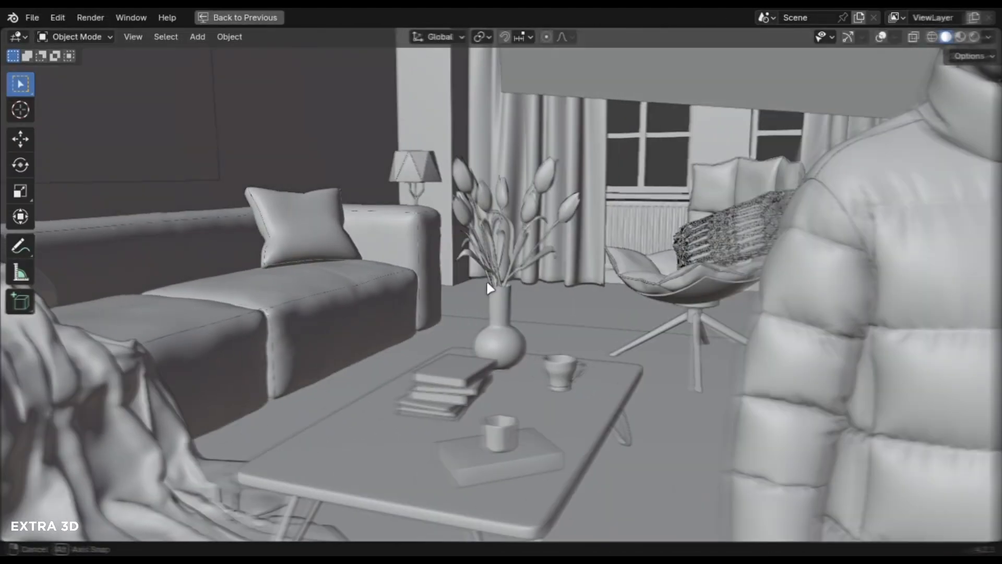
Step: Examine the character up close, from the puffer jacket and collar to the eyes, eyebrows and beanie
{"action": "middle_click_drag", "start_coordinate": [621, 73], "coordinate": [574, 214], "text": "shift"}
{"action": "middle_click_drag", "start_coordinate": [650, 230], "coordinate": [542, 194]}
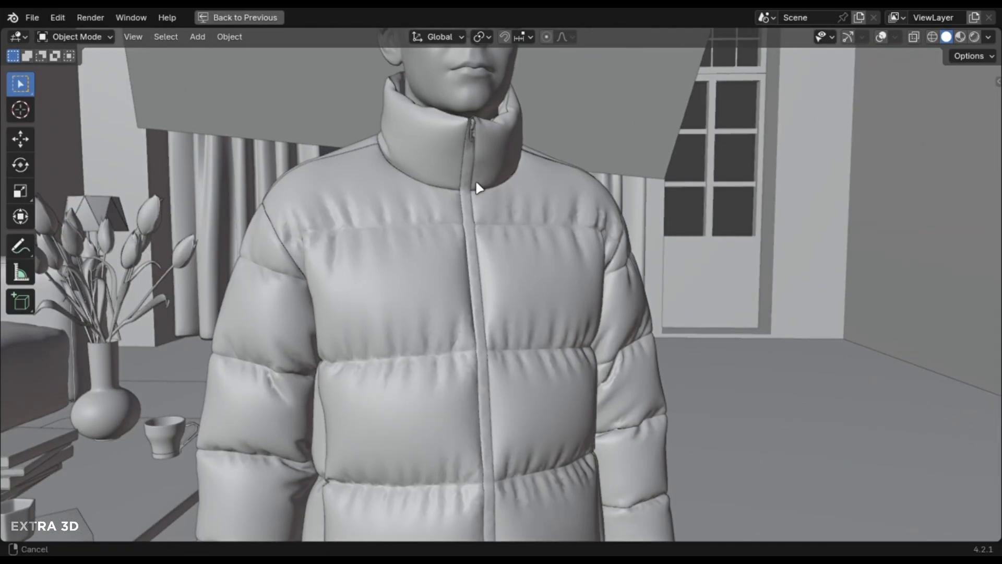
{"action": "scroll", "coordinate": [476, 187], "scroll_direction": "down", "scroll_amount": 3}
{"action": "scroll", "coordinate": [484, 215], "scroll_direction": "up", "scroll_amount": 6}
{"action": "middle_click_drag", "start_coordinate": [484, 215], "coordinate": [533, 378], "text": "shift"}
{"action": "scroll", "coordinate": [485, 304], "scroll_direction": "up", "scroll_amount": 5}
{"action": "middle_click_drag", "start_coordinate": [484, 305], "coordinate": [564, 284]}
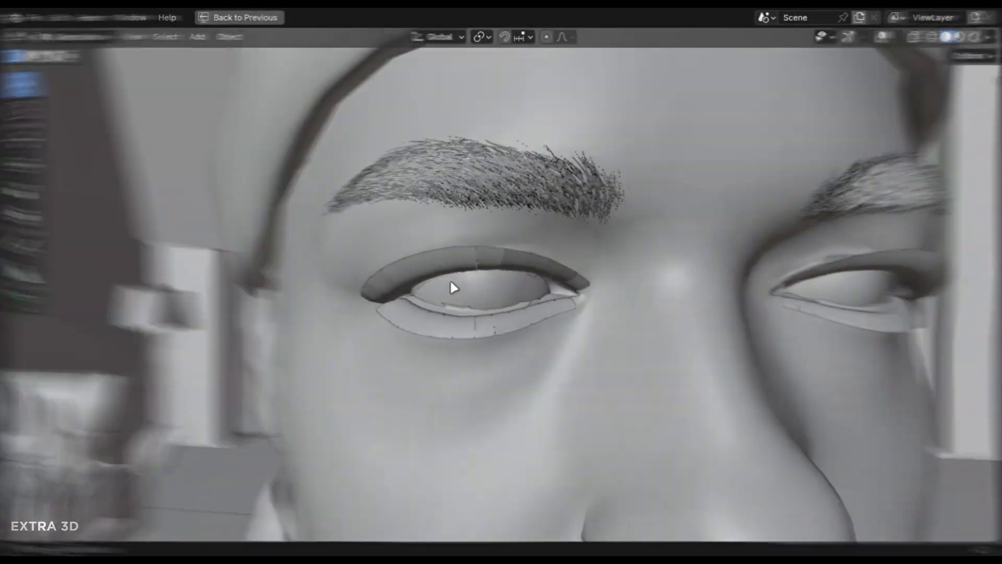
{"action": "middle_click_drag", "start_coordinate": [454, 284], "coordinate": [382, 284]}
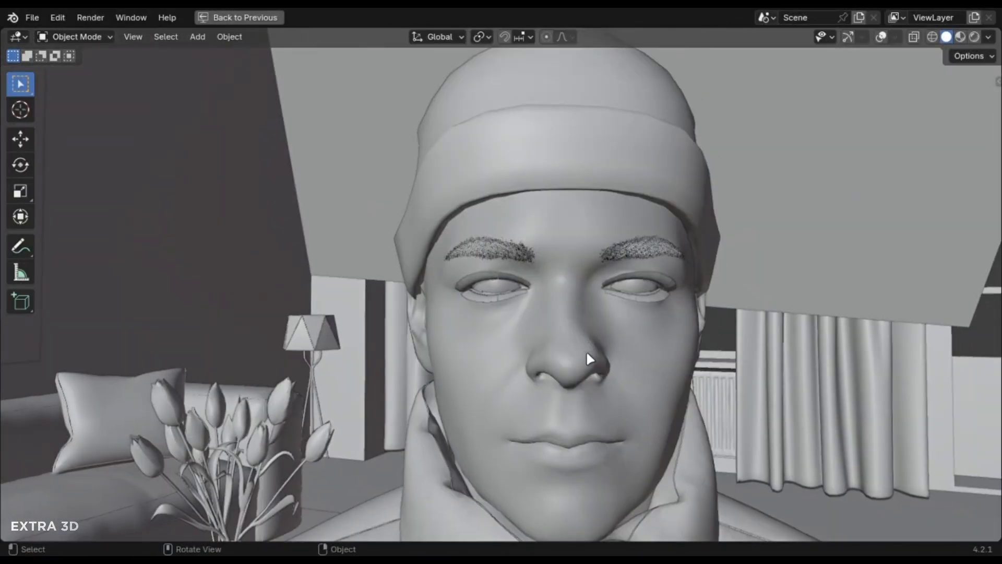
{"action": "scroll", "coordinate": [588, 358], "scroll_direction": "down", "scroll_amount": 4}
{"action": "middle_click_drag", "start_coordinate": [571, 317], "coordinate": [200, 380]}
{"action": "scroll", "coordinate": [519, 392], "scroll_direction": "down", "scroll_amount": 5}
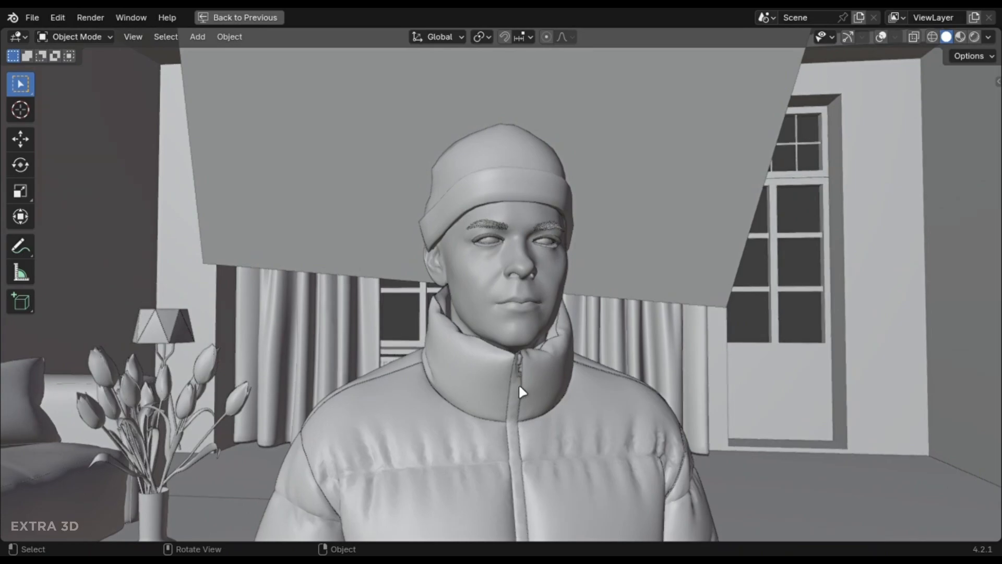
Step: Isolate the character's bare head and shoulders mesh and examine it from its side
{"action": "middle_click_drag", "start_coordinate": [519, 347], "coordinate": [555, 346]}
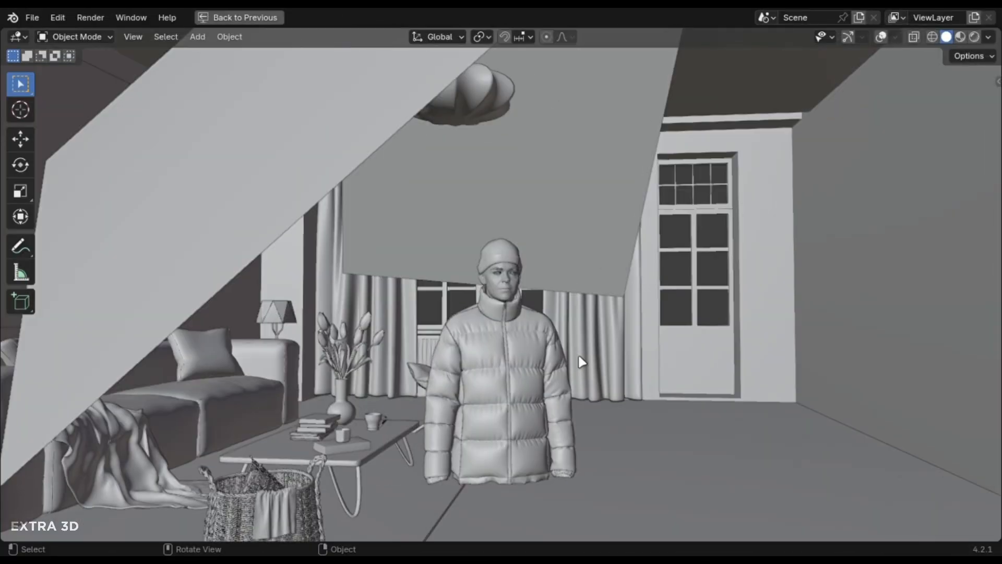
{"action": "mouse_move", "coordinate": [602, 354]}
{"action": "middle_mouse_down"}
{"action": "mouse_move", "coordinate": [521, 355]}
{"action": "mouse_move", "coordinate": [600, 356]}
{"action": "mouse_move", "coordinate": [586, 365]}
{"action": "middle_mouse_up"}
{"action": "scroll", "coordinate": [578, 380], "scroll_direction": "up", "scroll_amount": 2}
{"action": "scroll", "coordinate": [581, 385], "scroll_direction": "up", "scroll_amount": 8}
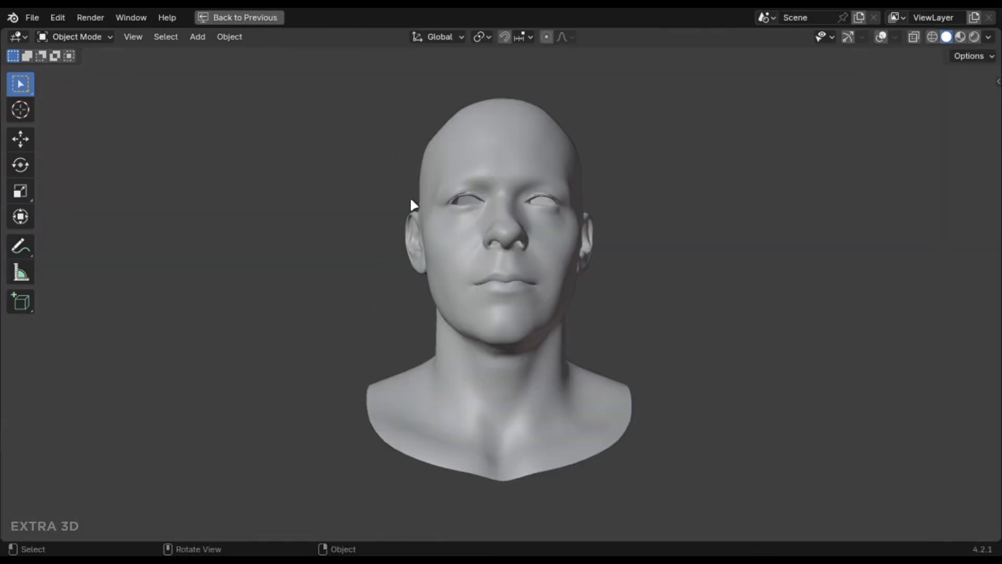
{"action": "middle_click_drag", "start_coordinate": [410, 202], "coordinate": [187, 300]}
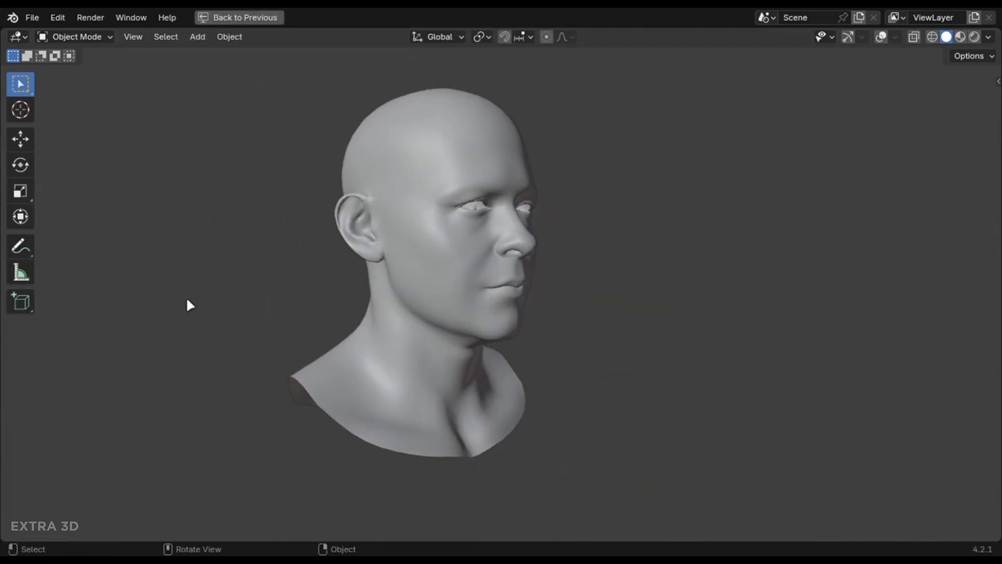